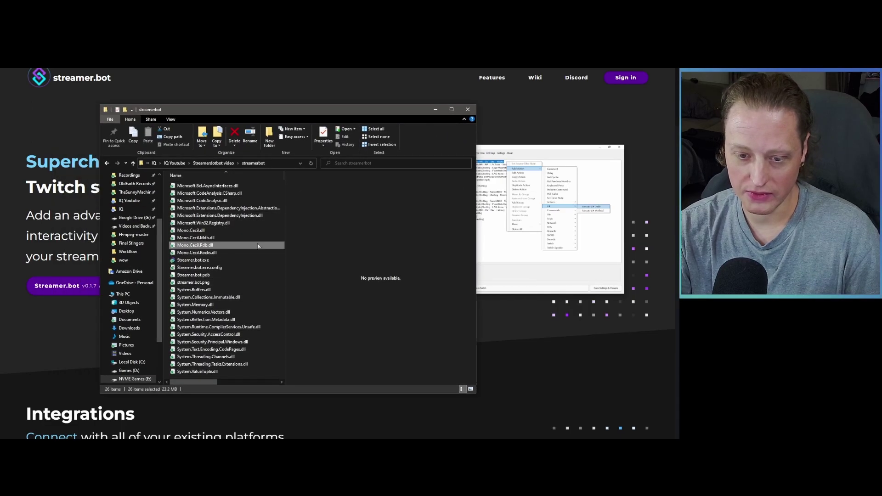
Step: Turn on 'Run this program as an administrator' in Streamer.bot.exe's Compatibility properties and apply it
{"action": "double_click", "coordinate": [195, 264]}
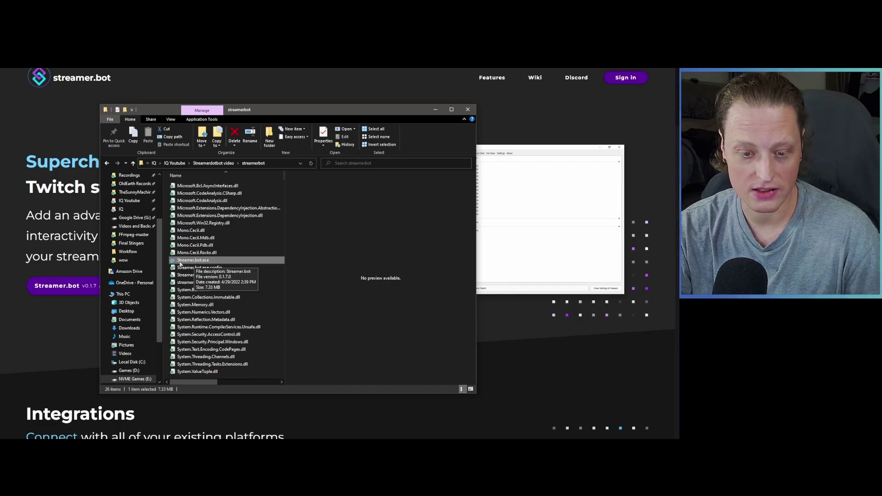
{"action": "right_click", "coordinate": [176, 262]}
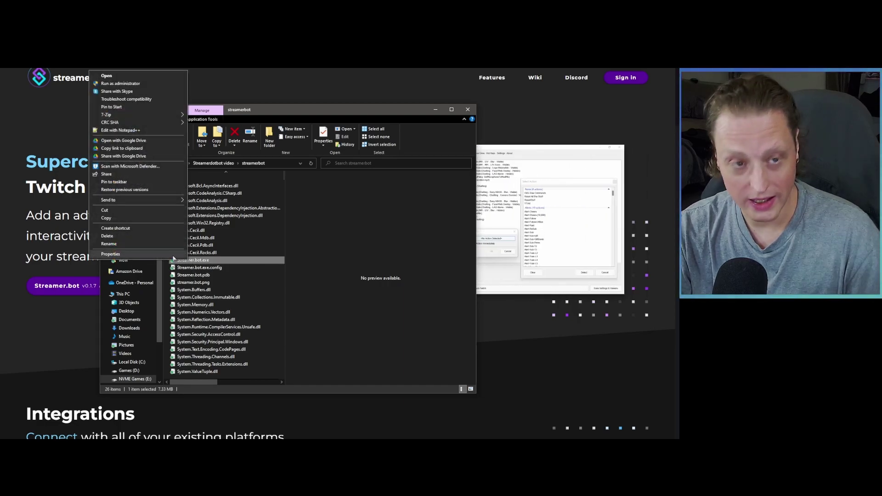
{"action": "left_click", "coordinate": [171, 254]}
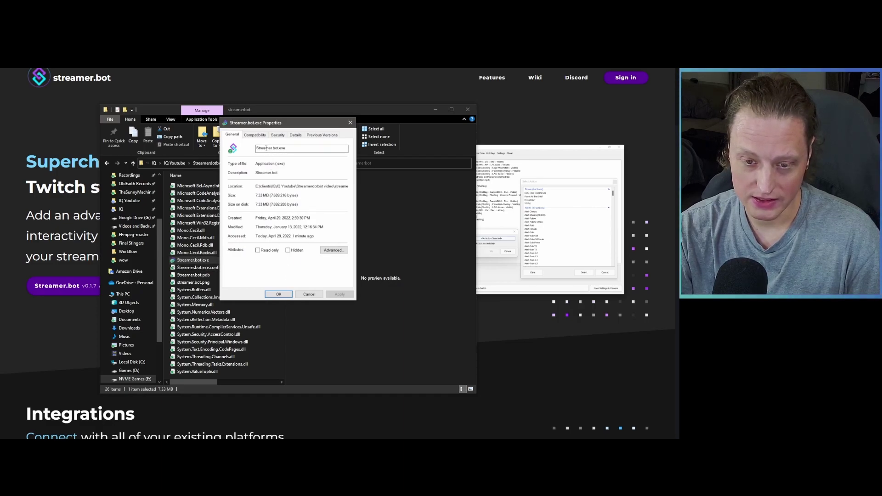
{"action": "left_click", "coordinate": [255, 135]}
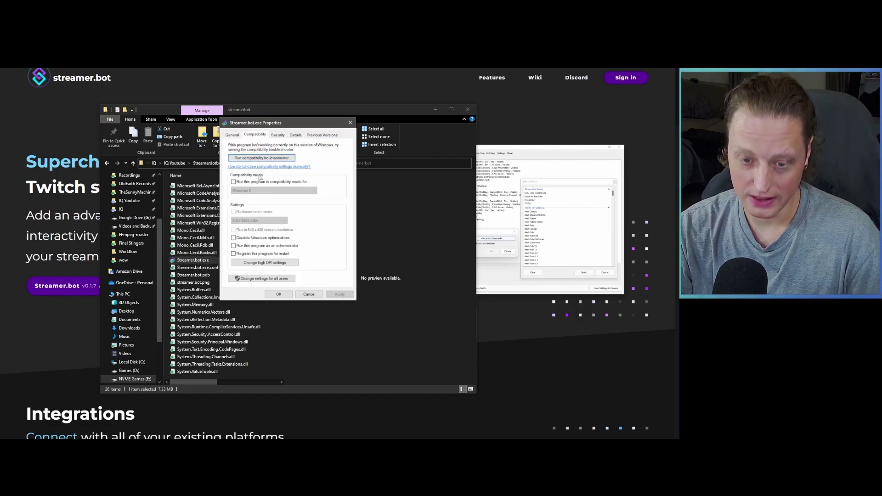
{"action": "left_click", "coordinate": [282, 247]}
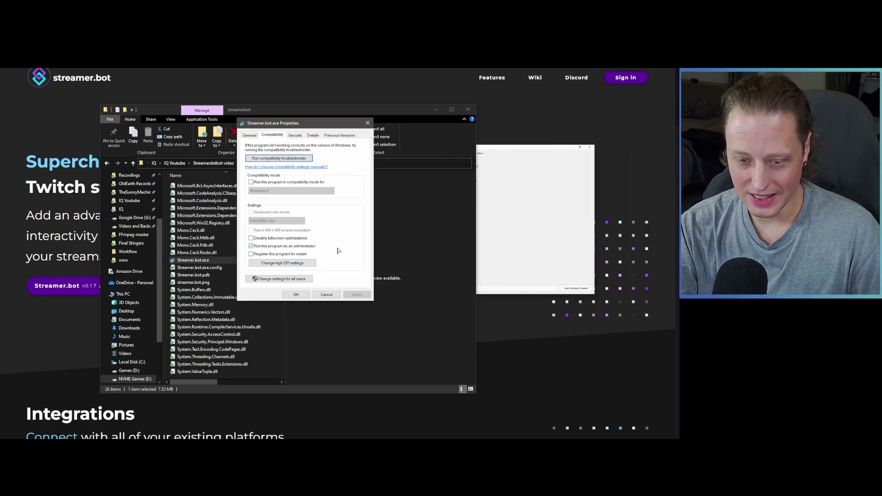
{"action": "left_click", "coordinate": [288, 296]}
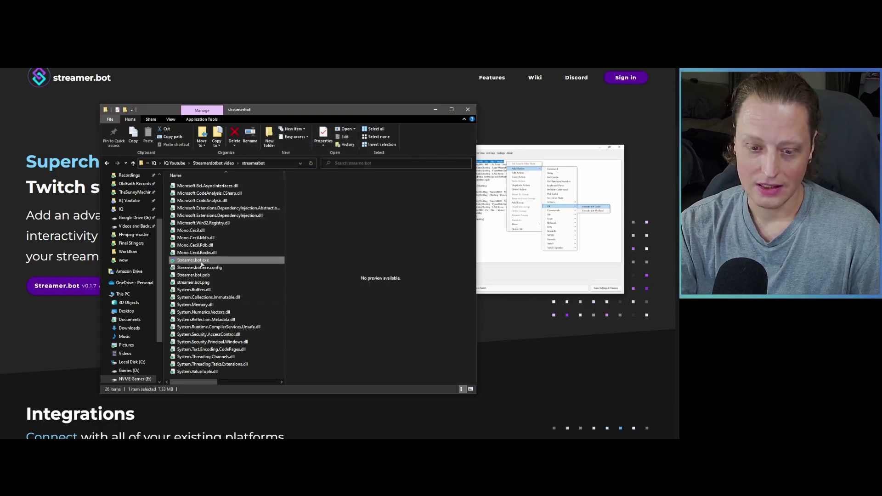
Step: Launch Streamer.bot, move and enlarge its window, then switch to OBS Studio maximized
{"action": "double_click", "coordinate": [192, 261]}
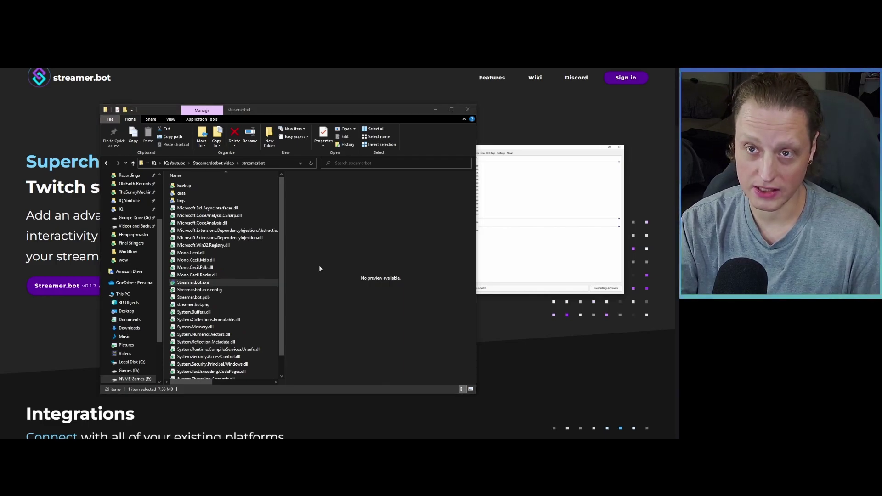
{"action": "left_click_drag", "start_coordinate": [508, 6], "coordinate": [304, 105]}
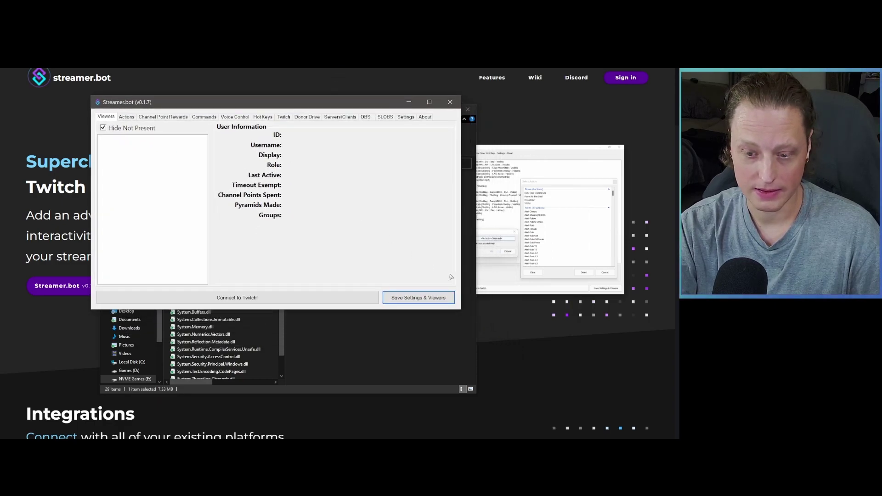
{"action": "left_click_drag", "start_coordinate": [459, 311], "coordinate": [559, 413]}
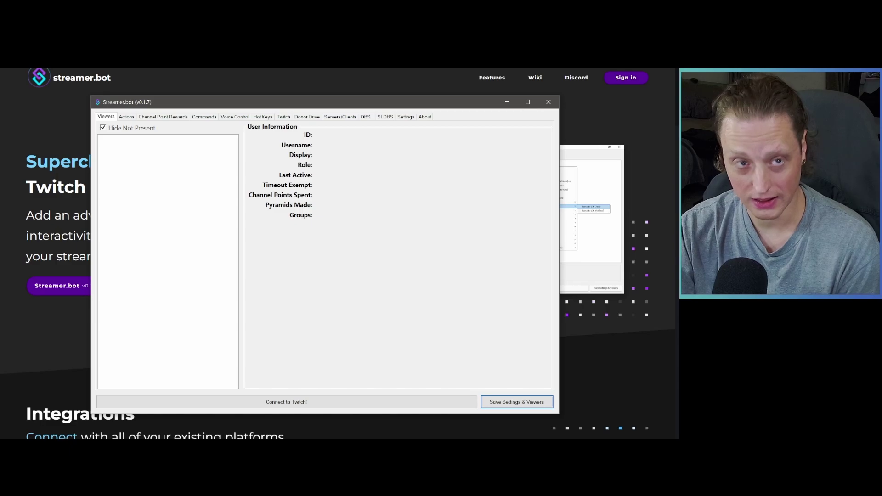
{"action": "key", "text": "alt+Tab"}
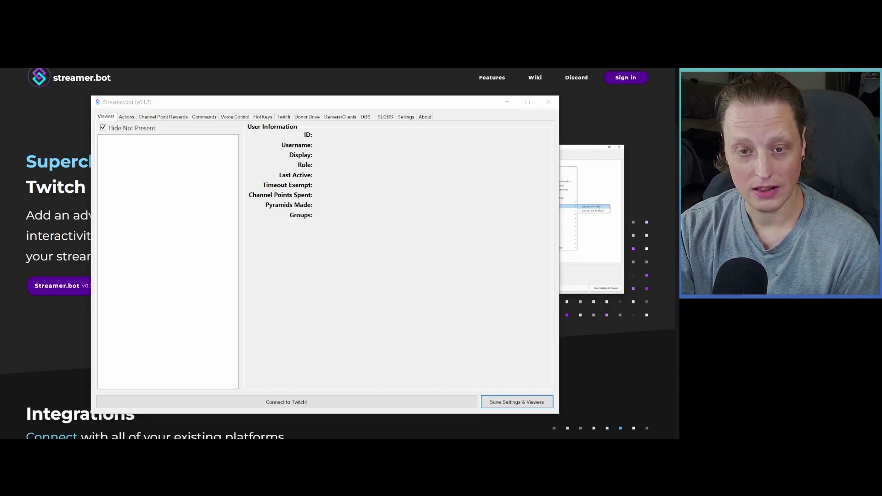
{"action": "double_click", "coordinate": [190, 114]}
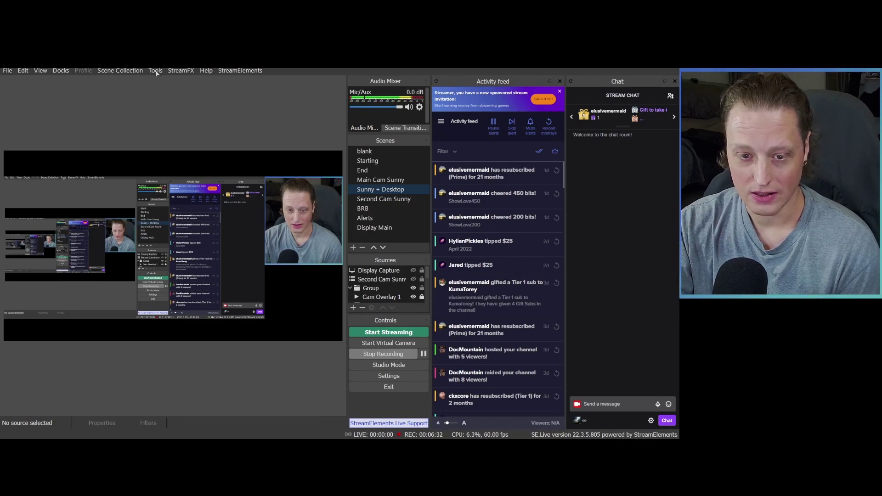
Step: Enable authentication on the OBS WebSockets server (port 4444) with a new password and save
{"action": "left_click", "coordinate": [156, 71]}
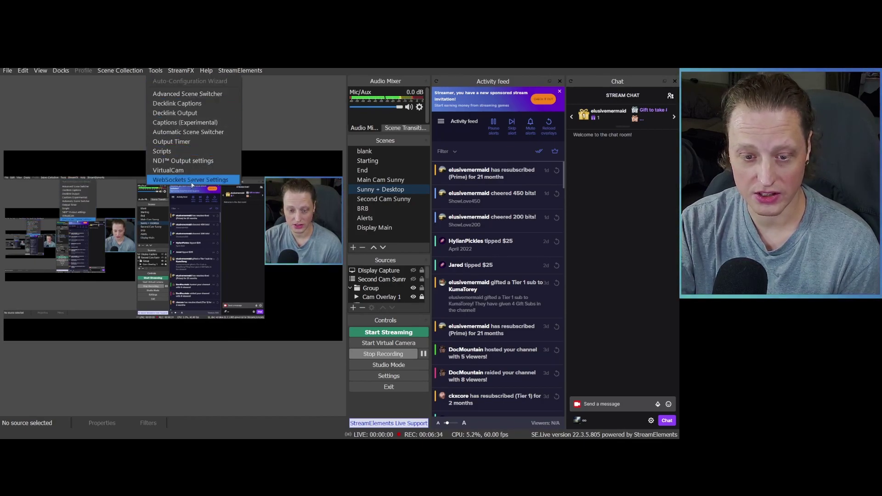
{"action": "left_click", "coordinate": [203, 181]}
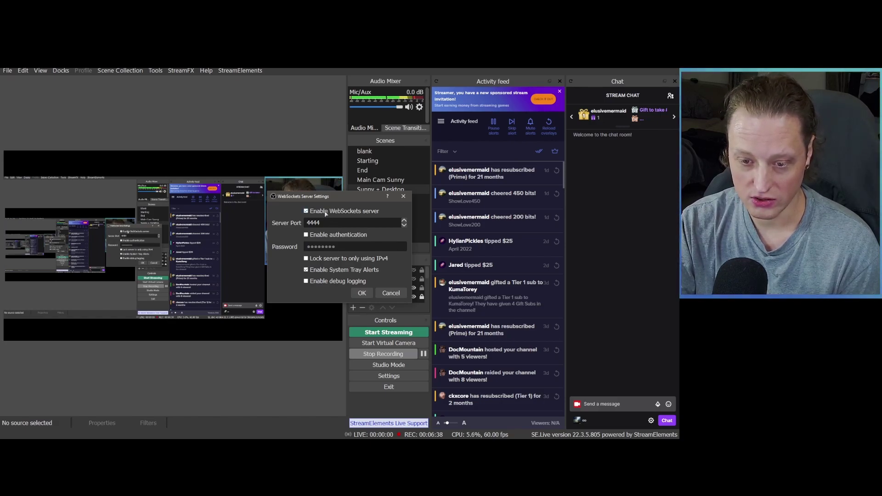
{"action": "left_click", "coordinate": [306, 235]}
{"action": "left_click", "coordinate": [342, 247]}
{"action": "left_click_drag", "start_coordinate": [342, 247], "coordinate": [272, 246]}
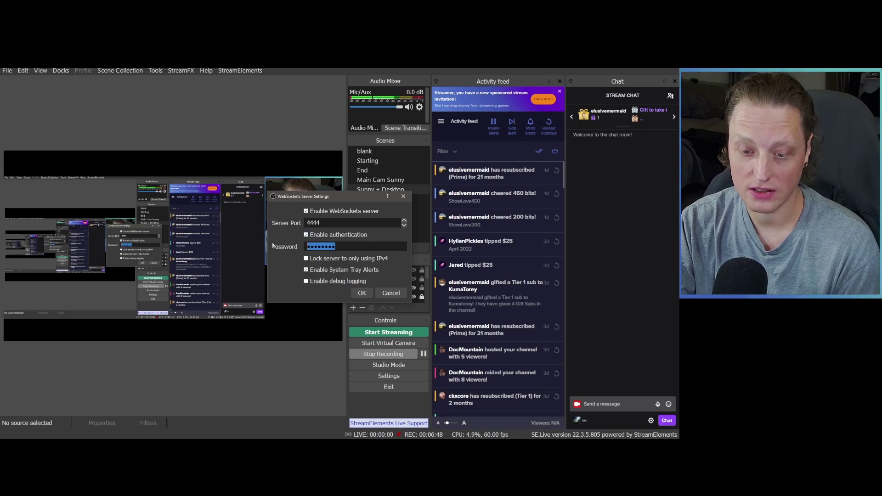
{"action": "type", "text": "1234"}
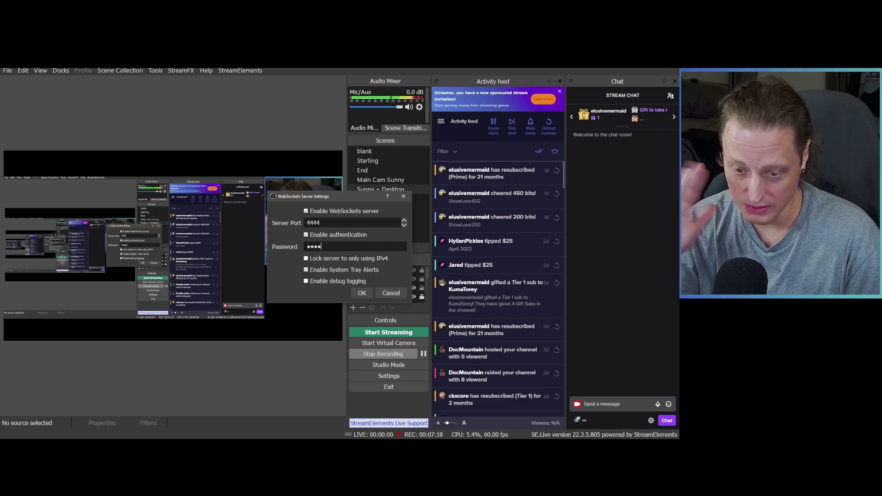
{"action": "type", "text": "*****"}
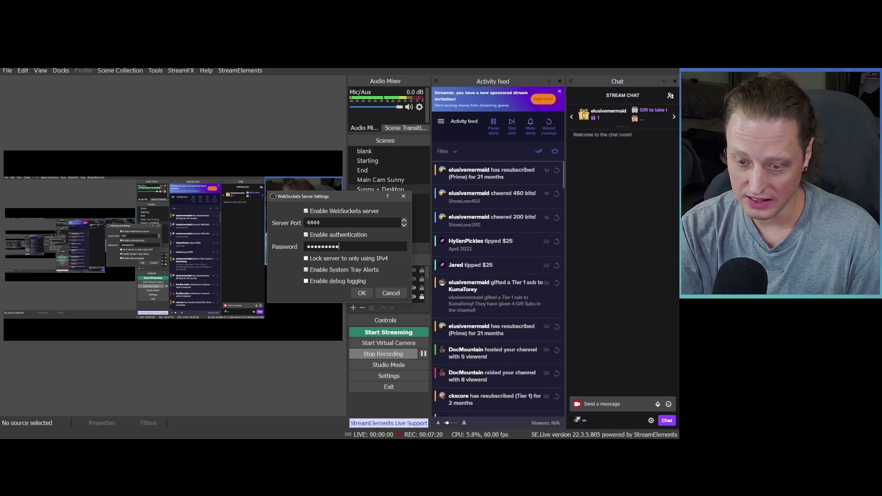
{"action": "key", "text": "BackSpace"}
{"action": "key", "text": "BackSpace"}
{"action": "key", "text": "BackSpace"}
{"action": "key", "text": "BackSpace"}
{"action": "key", "text": "BackSpace"}
{"action": "key", "text": "BackSpace"}
{"action": "key", "text": "BackSpace"}
{"action": "key", "text": "BackSpace"}
{"action": "key", "text": "BackSpace"}
{"action": "key", "text": "BackSpace"}
{"action": "key", "text": "BackSpace"}
{"action": "key", "text": "BackSpace"}
{"action": "key", "text": "BackSpace"}
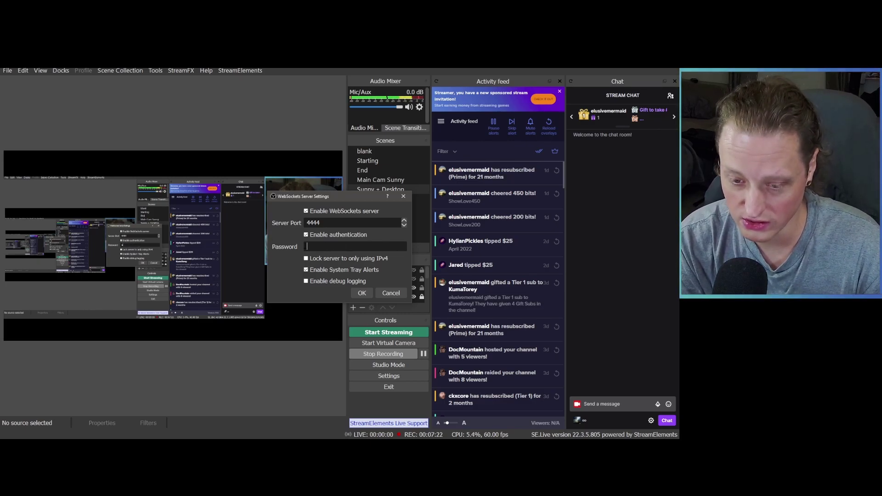
{"action": "type", "text": "***"}
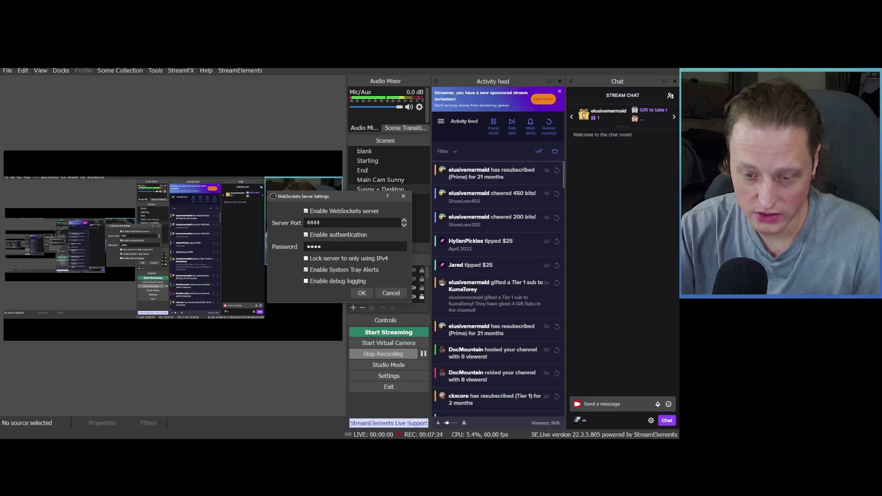
{"action": "left_click", "coordinate": [363, 293]}
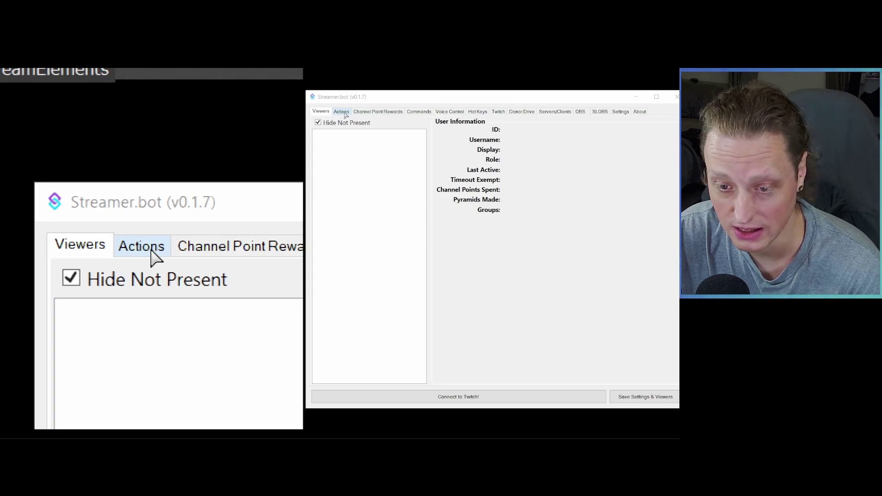
Step: Go from the Actions page to the Channel Point Rewards tab and widen its Owned column
{"action": "left_click", "coordinate": [345, 113]}
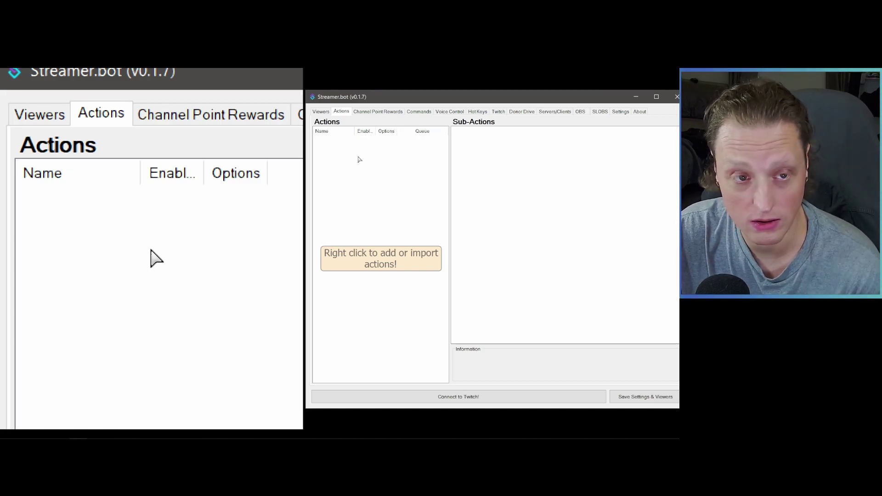
{"action": "left_click", "coordinate": [379, 111]}
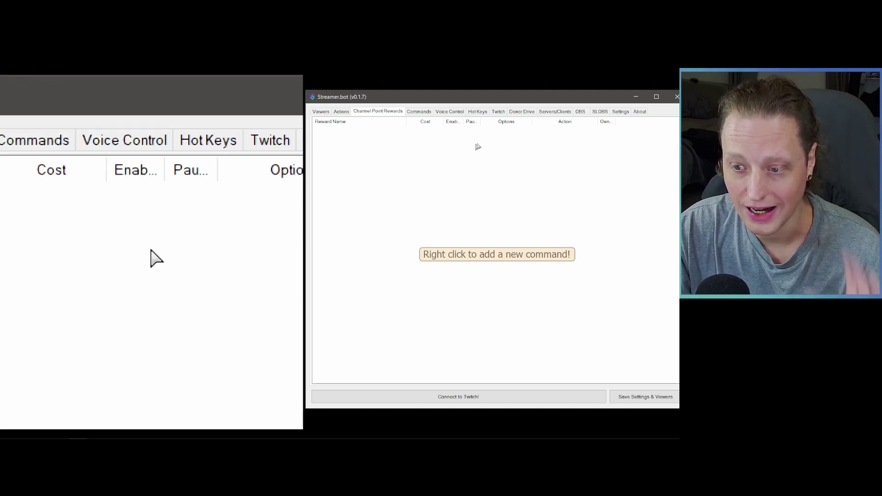
{"action": "left_click_drag", "start_coordinate": [616, 122], "coordinate": [639, 122]}
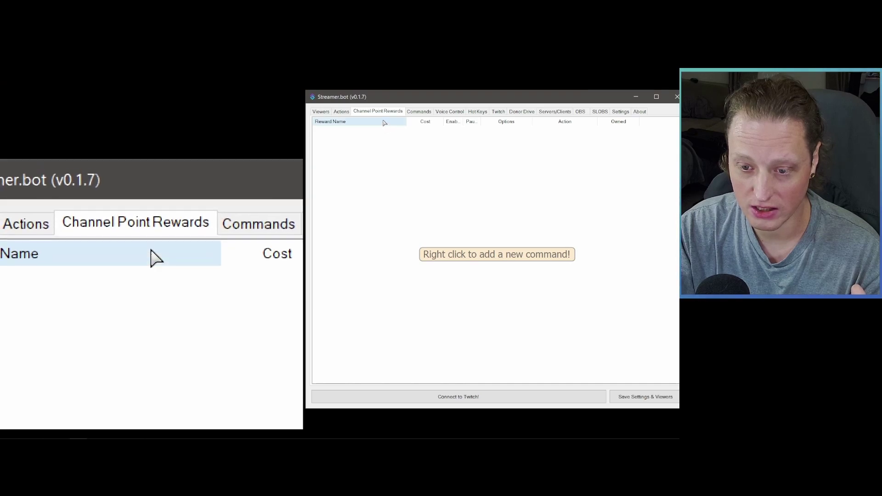
Step: Browse the Commands, Voice Control and Hot Keys pages, ending on the Twitch Polls page
{"action": "left_click", "coordinate": [420, 113]}
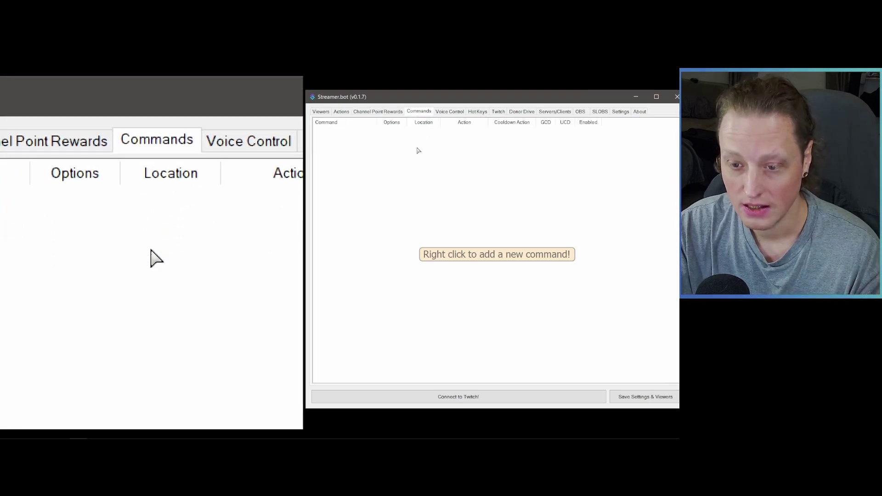
{"action": "right_click", "coordinate": [405, 159]}
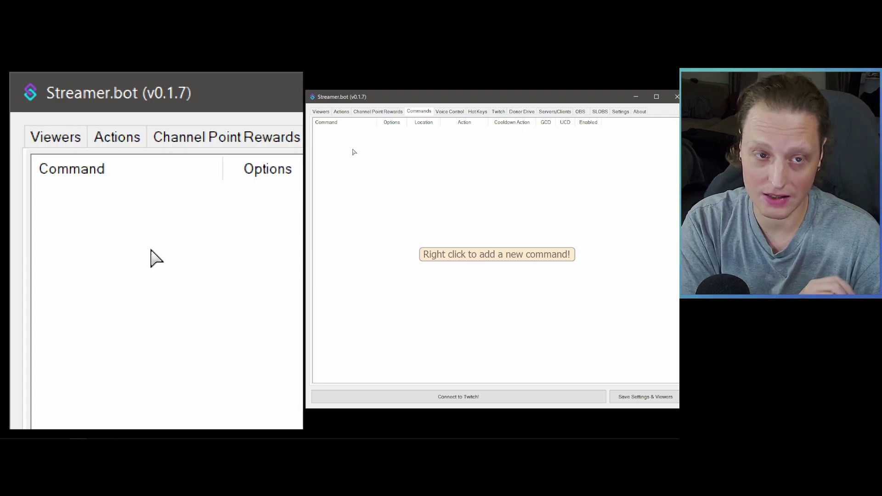
{"action": "left_click", "coordinate": [449, 112]}
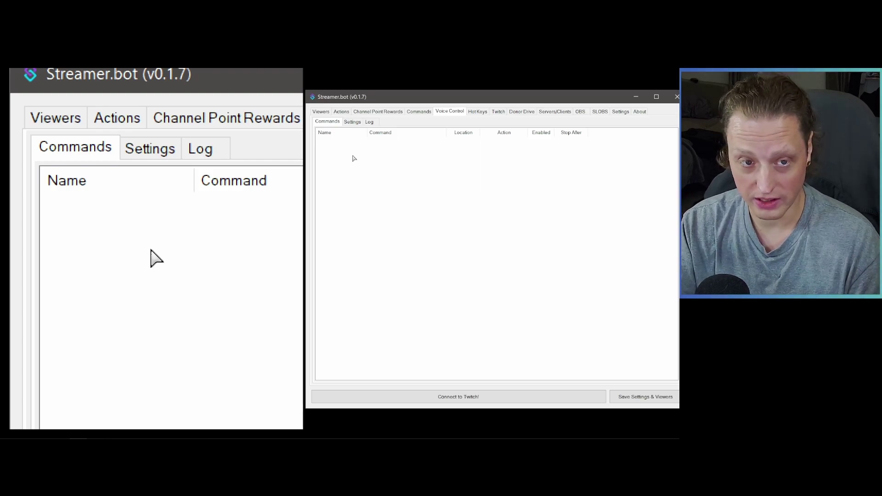
{"action": "left_click", "coordinate": [477, 112]}
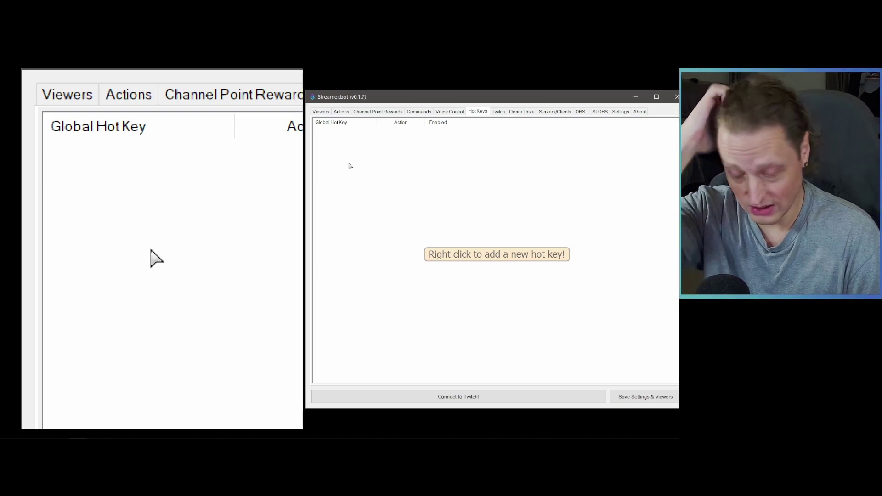
{"action": "key", "text": "ctrl+Tab"}
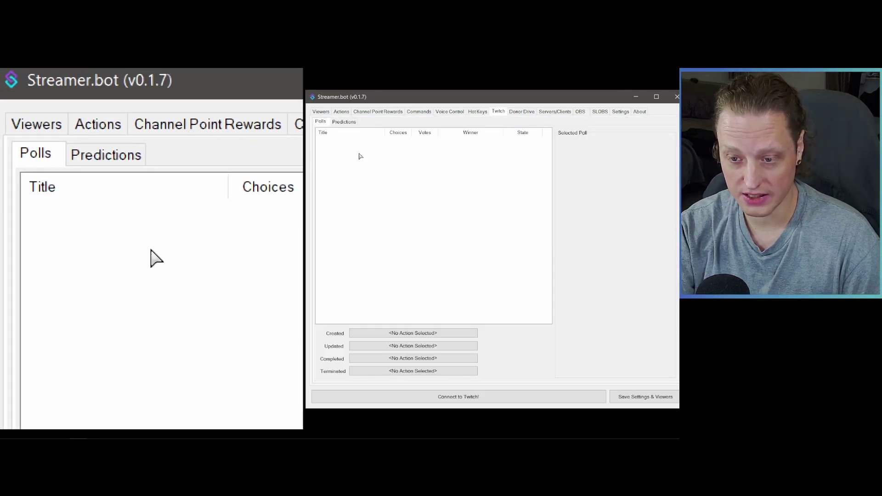
Step: Glance at Twitch Predictions, then start adding an Extra-Life.org Donor Drive service and cancel it
{"action": "left_click", "coordinate": [344, 122]}
{"action": "left_click", "coordinate": [320, 122]}
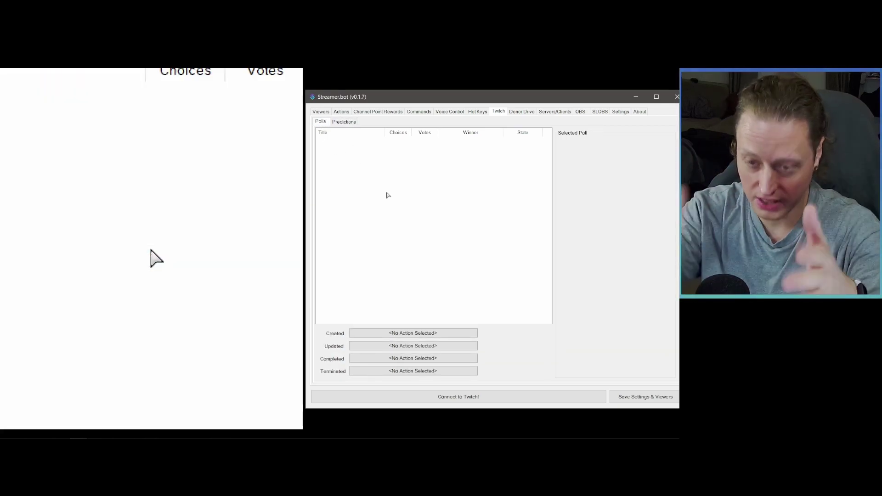
{"action": "left_click", "coordinate": [522, 111]}
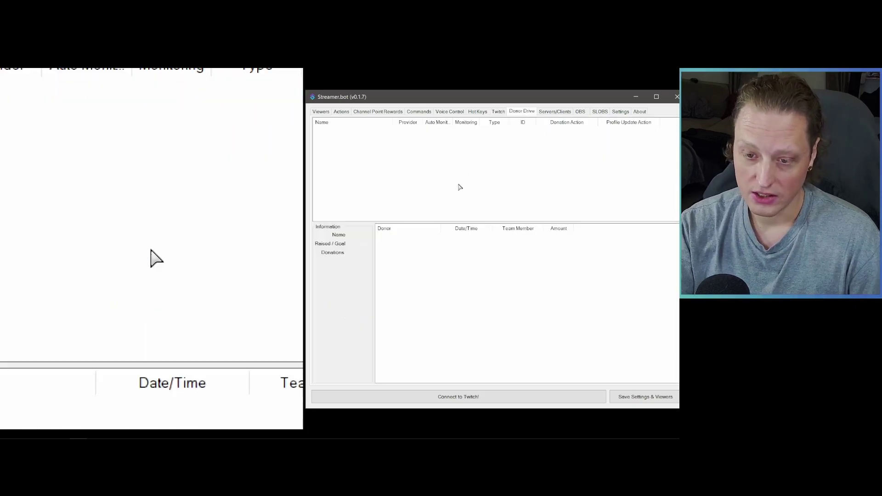
{"action": "right_click", "coordinate": [360, 155]}
{"action": "left_click", "coordinate": [377, 156]}
{"action": "left_click", "coordinate": [486, 216]}
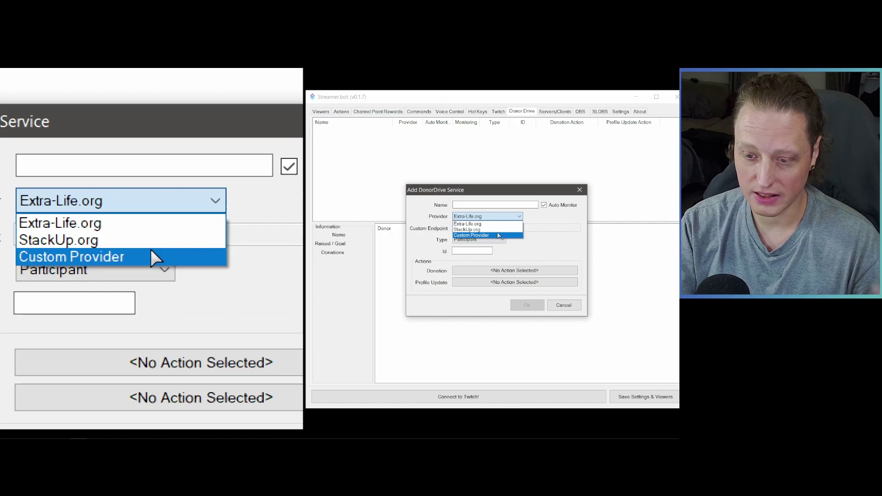
{"action": "left_click", "coordinate": [533, 222]}
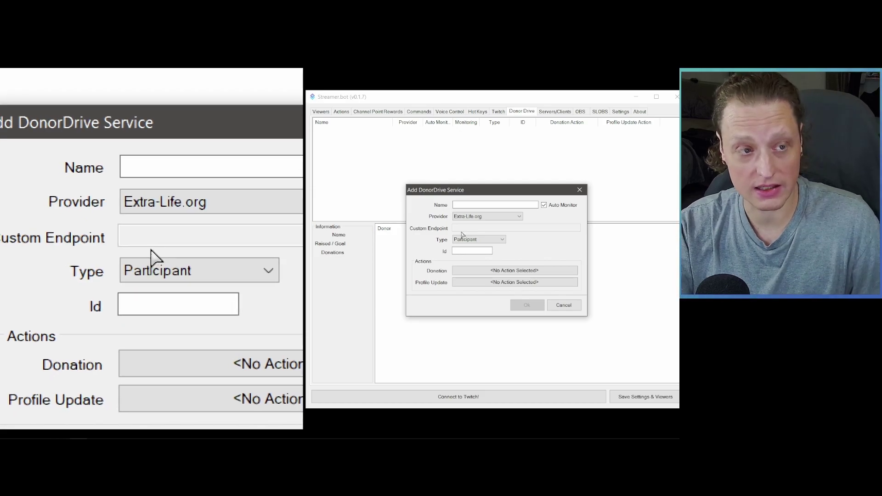
{"action": "left_click", "coordinate": [579, 190]}
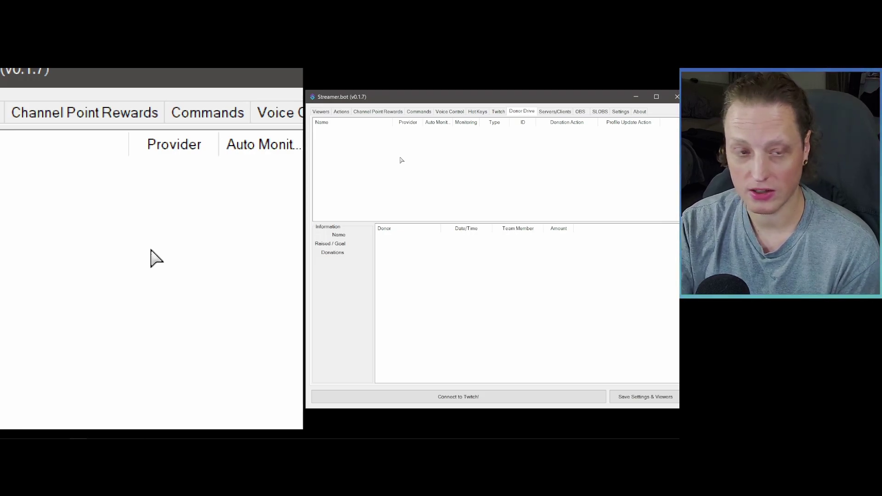
Step: Visit the Servers/Clients and OBS pages, ending on the SLOBS connections page
{"action": "left_click", "coordinate": [554, 112]}
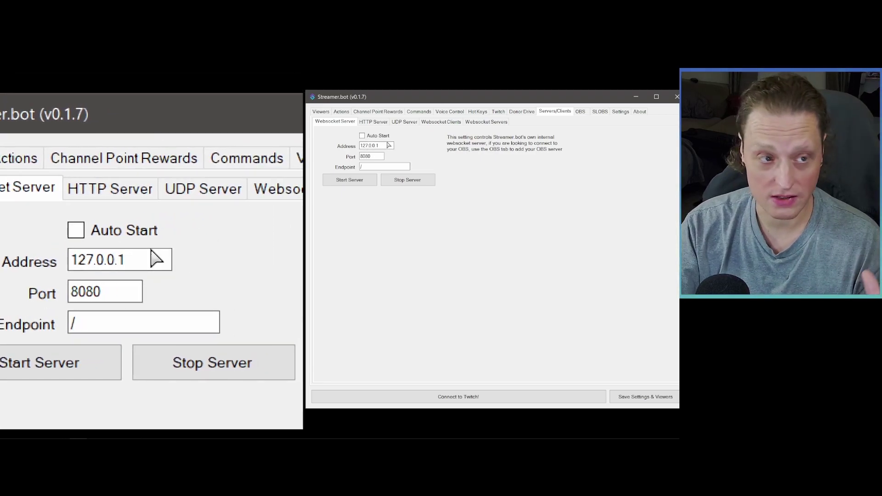
{"action": "left_click", "coordinate": [586, 112]}
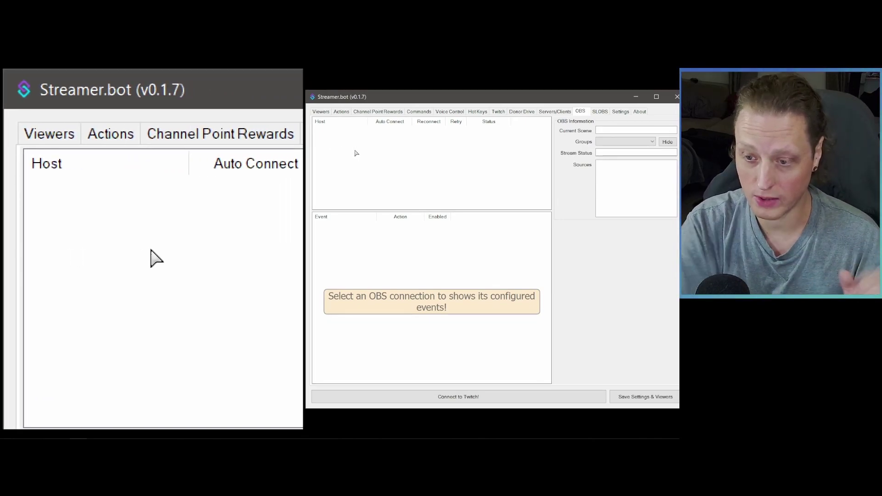
{"action": "left_click", "coordinate": [600, 112]}
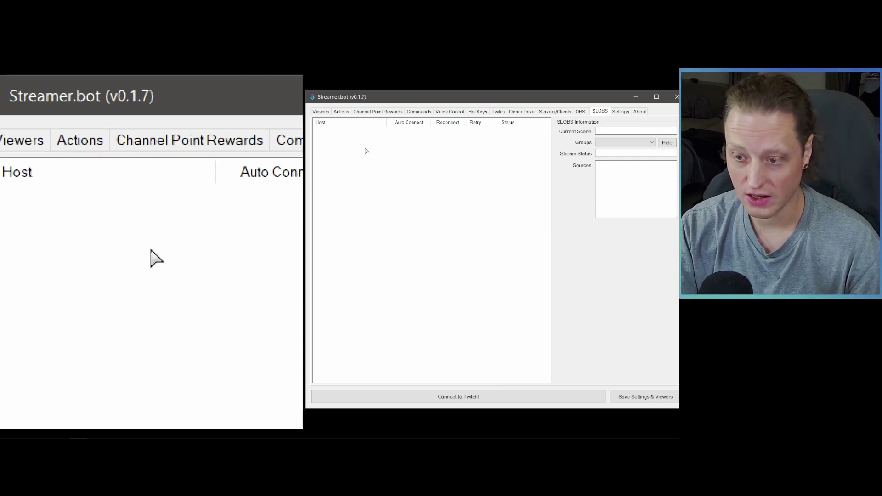
Step: In Settings' User Interface page, uncheck the SLOBS main tab to hide it
{"action": "left_click", "coordinate": [620, 111]}
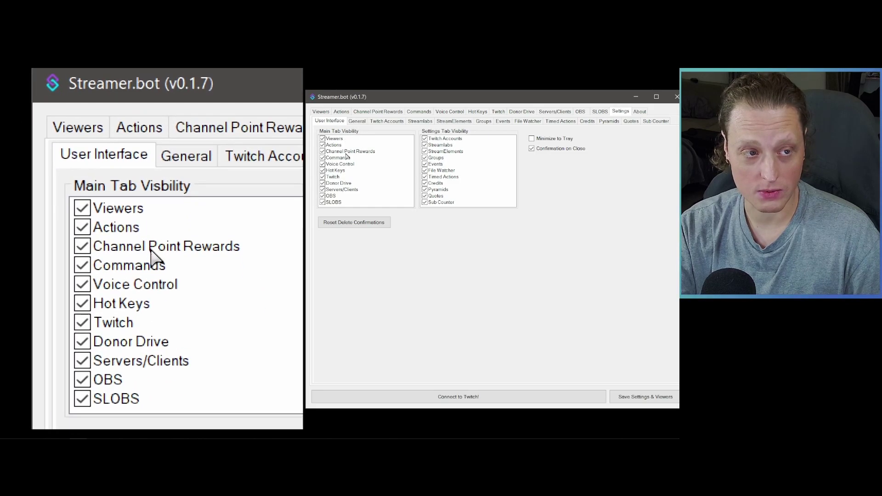
{"action": "left_click", "coordinate": [323, 202]}
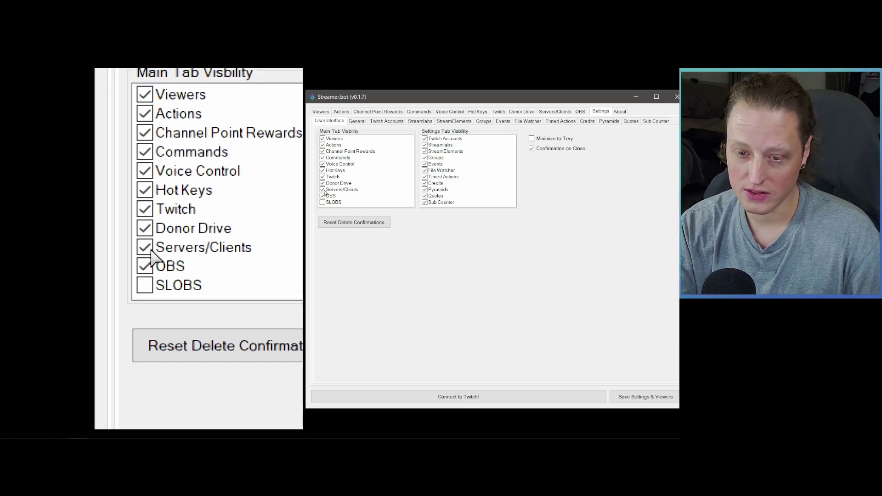
Step: Uncheck Donor Drive, Servers/Clients, Voice Control and Channel Point Rewards, then show General settings
{"action": "left_click", "coordinate": [322, 183]}
{"action": "left_click", "coordinate": [323, 189]}
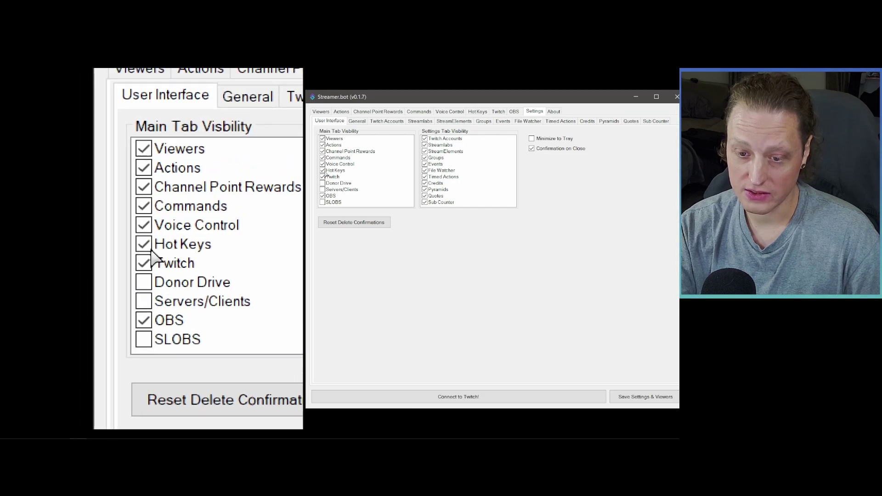
{"action": "left_click", "coordinate": [323, 164]}
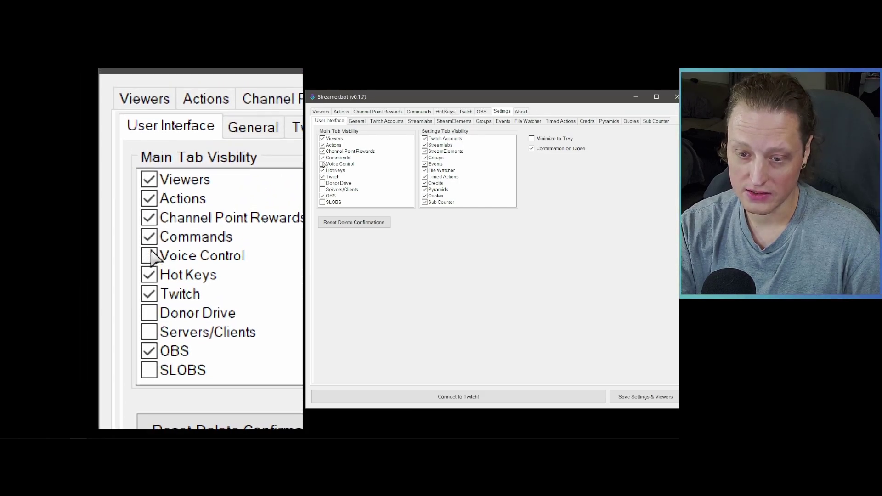
{"action": "left_click", "coordinate": [323, 151]}
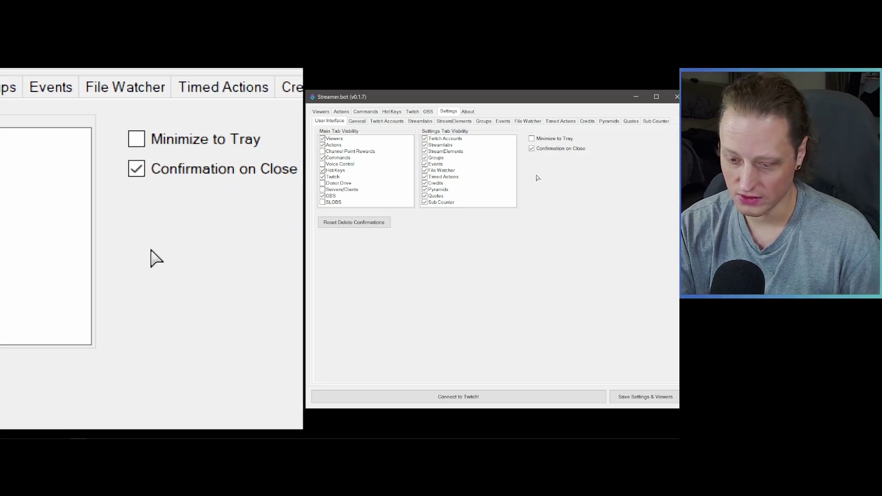
{"action": "left_click", "coordinate": [357, 121]}
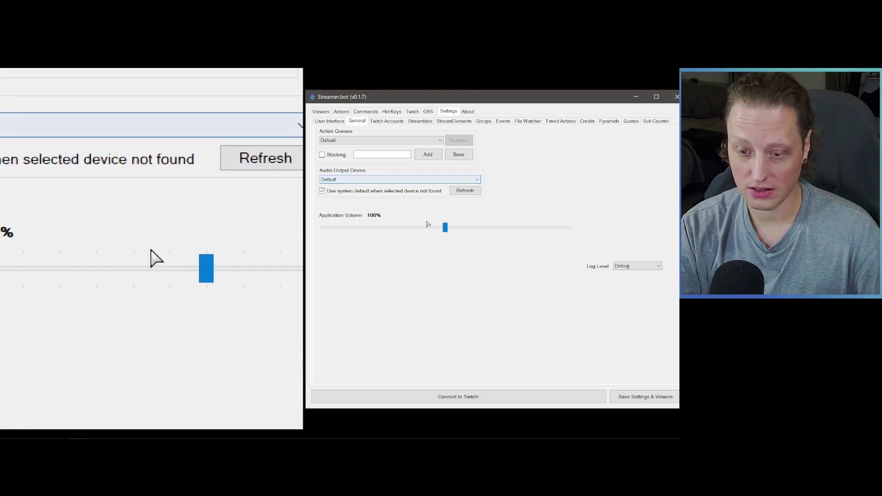
Step: Keep the audio output device at Default, then view Twitch Accounts and Streamlabs event settings
{"action": "left_click", "coordinate": [400, 179]}
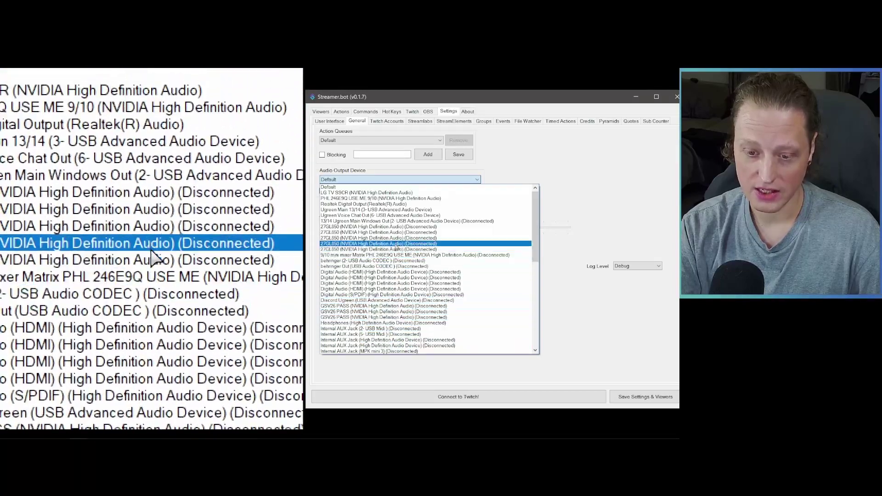
{"action": "left_click", "coordinate": [509, 173]}
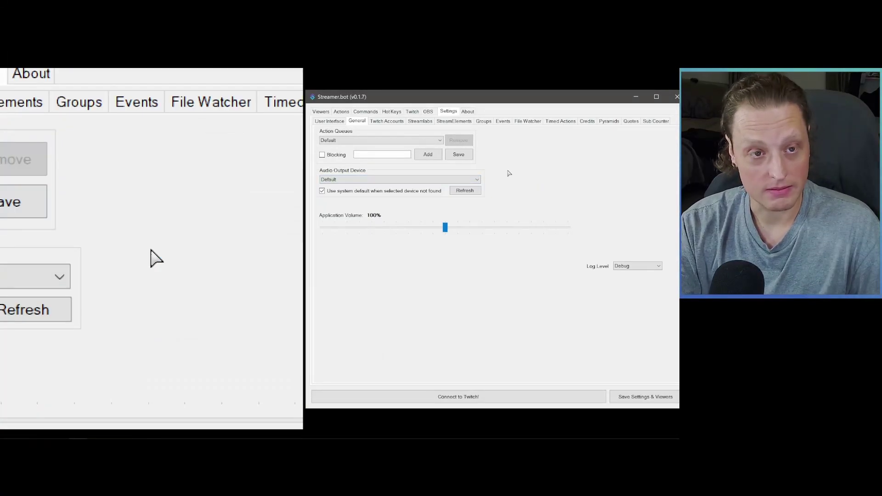
{"action": "left_click", "coordinate": [387, 121]}
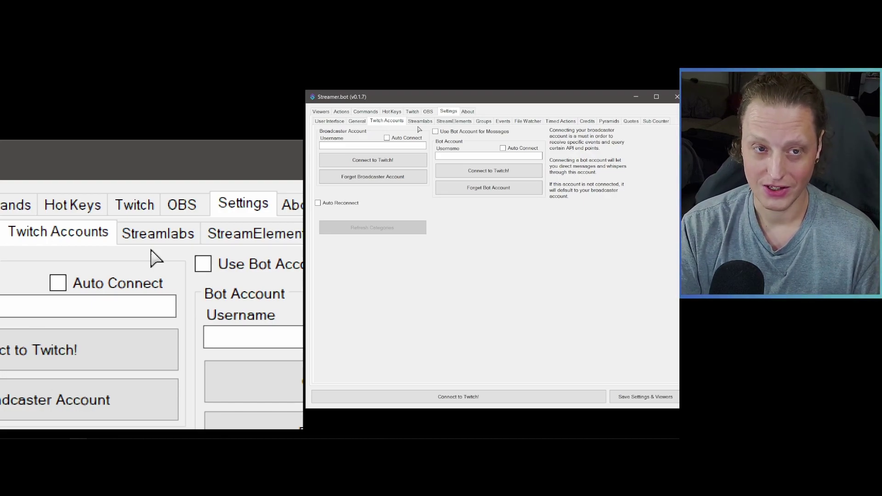
{"action": "left_click", "coordinate": [420, 121]}
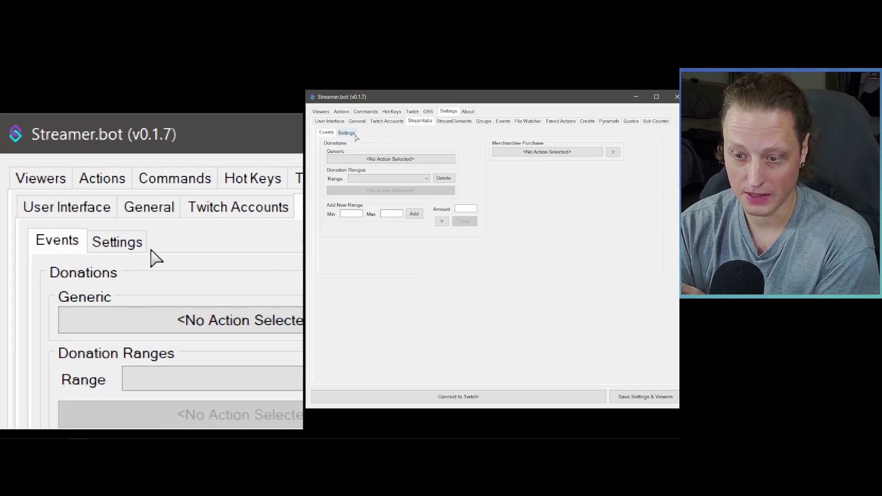
Step: Look through Streamlabs and StreamElements settings, then the Groups page, ending on Events settings
{"action": "left_click", "coordinate": [350, 133]}
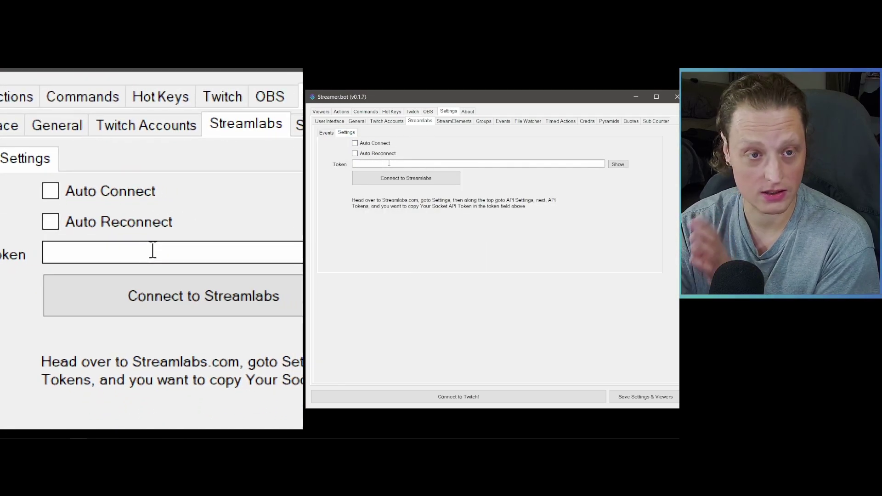
{"action": "left_click", "coordinate": [454, 121]}
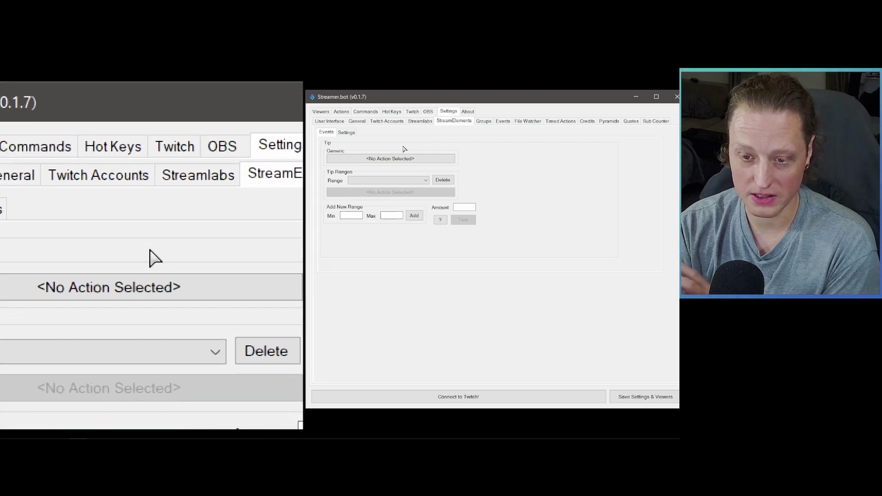
{"action": "left_click", "coordinate": [349, 133]}
{"action": "left_click", "coordinate": [326, 132]}
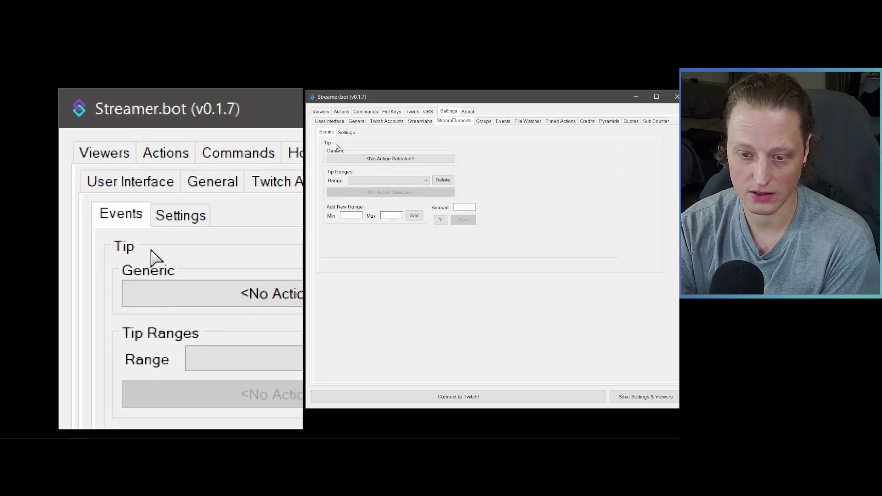
{"action": "left_click", "coordinate": [484, 120]}
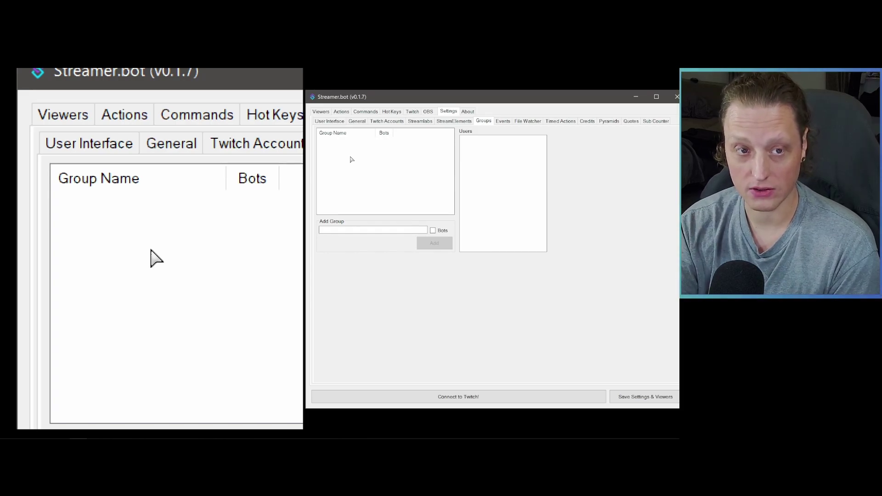
{"action": "left_click", "coordinate": [503, 122]}
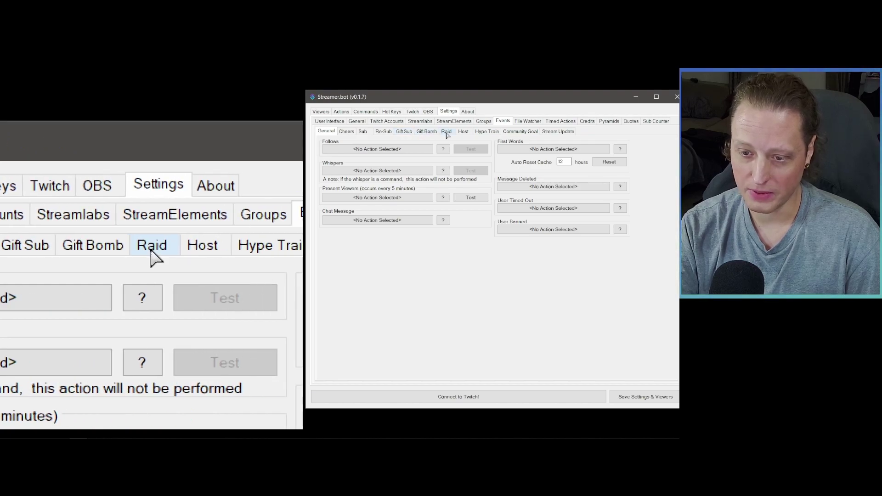
Step: Switch to the Stream Update sub-tab under Settings > Events to see its status and action options
{"action": "left_click", "coordinate": [554, 133]}
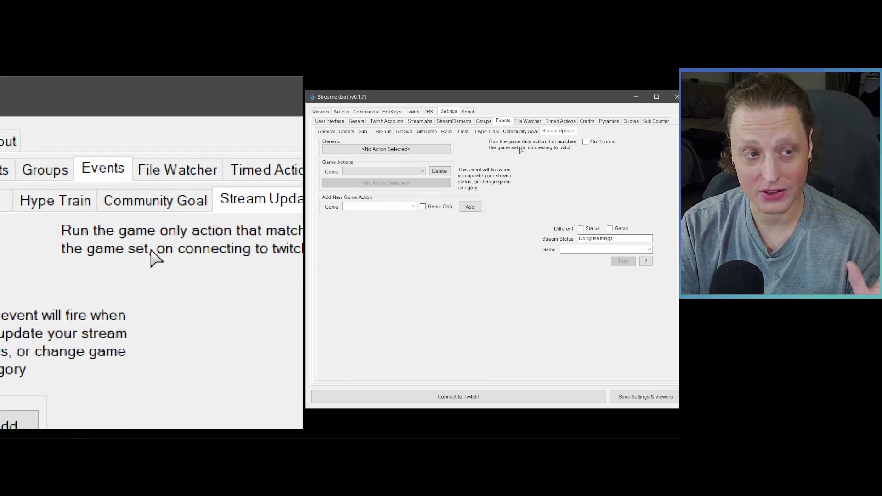
Step: Start adding a file watcher, cancel the dialog, then view the empty Timed Actions list
{"action": "left_click", "coordinate": [527, 122]}
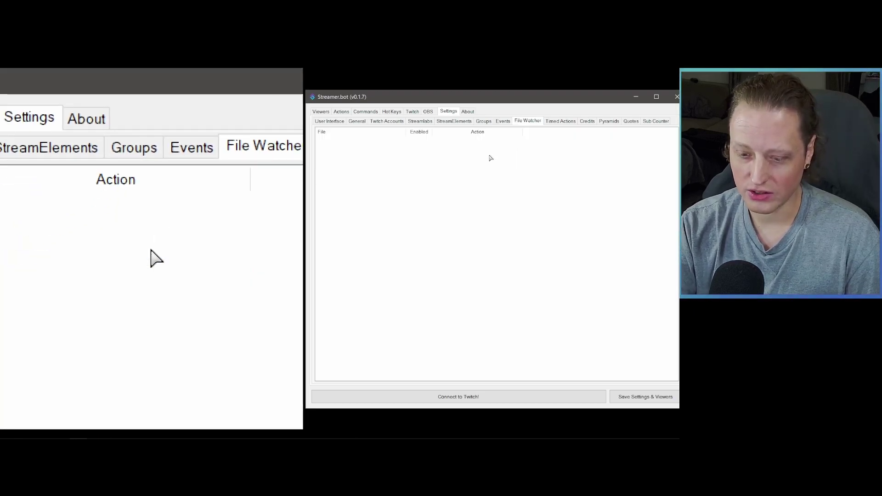
{"action": "right_click", "coordinate": [354, 157]}
{"action": "left_click", "coordinate": [362, 160]}
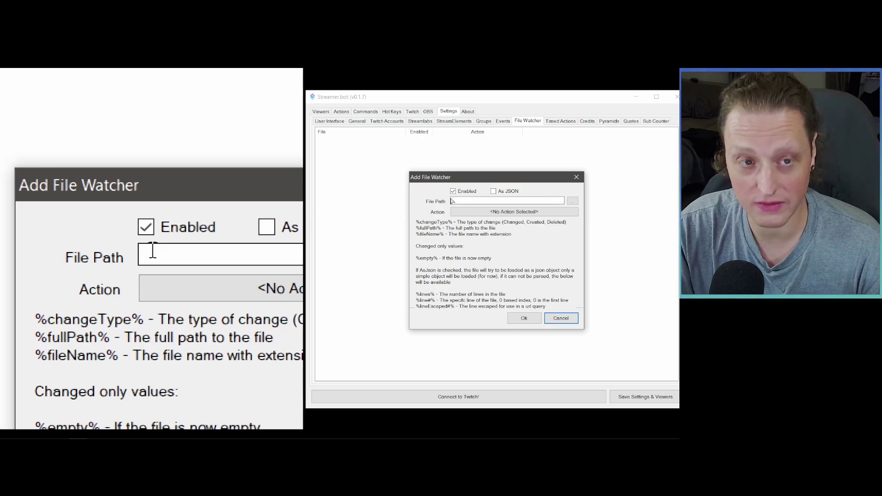
{"action": "left_click", "coordinate": [561, 318]}
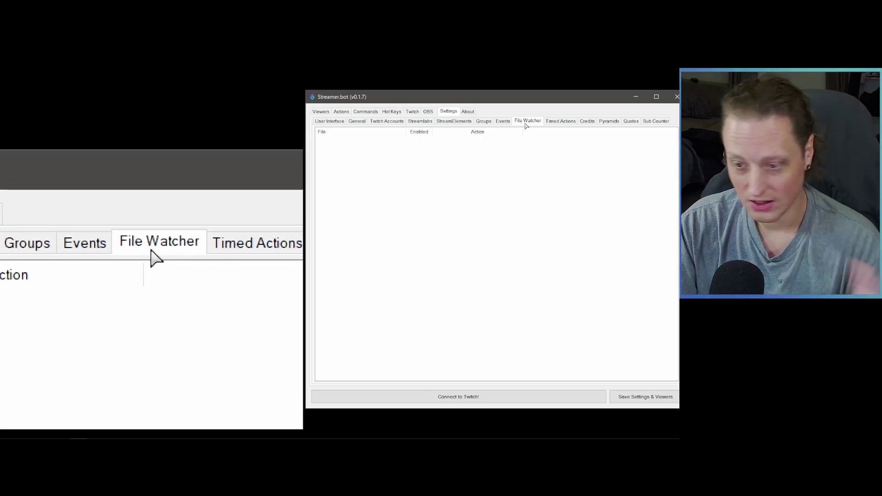
{"action": "left_click", "coordinate": [561, 122]}
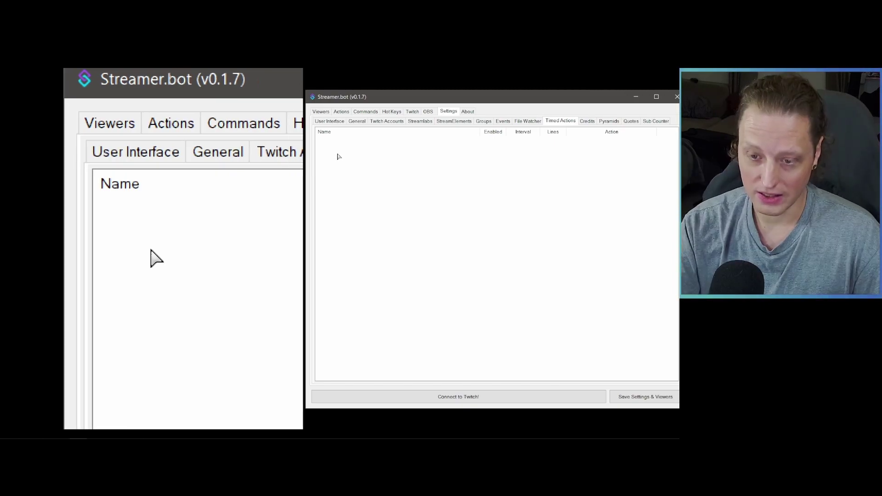
Step: Step through the Credits, Pyramids, Quotes and Sub Counter tabs, finishing on the About page
{"action": "left_click", "coordinate": [587, 121]}
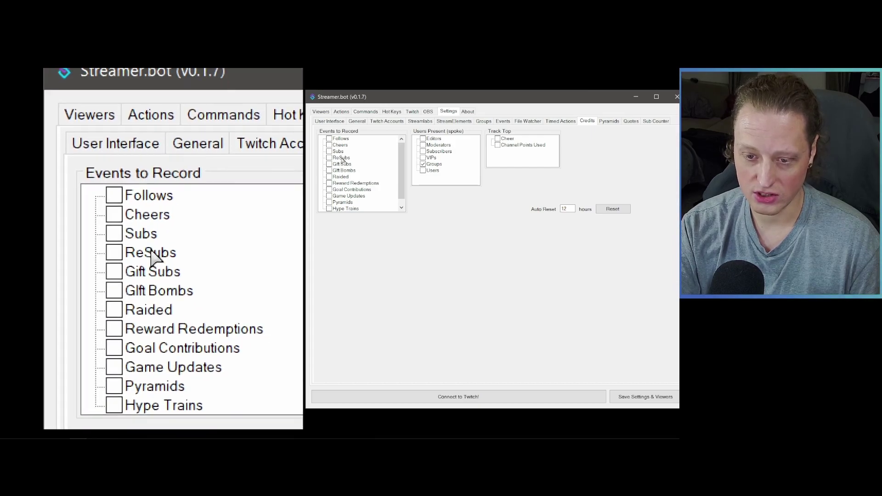
{"action": "left_click", "coordinate": [609, 121]}
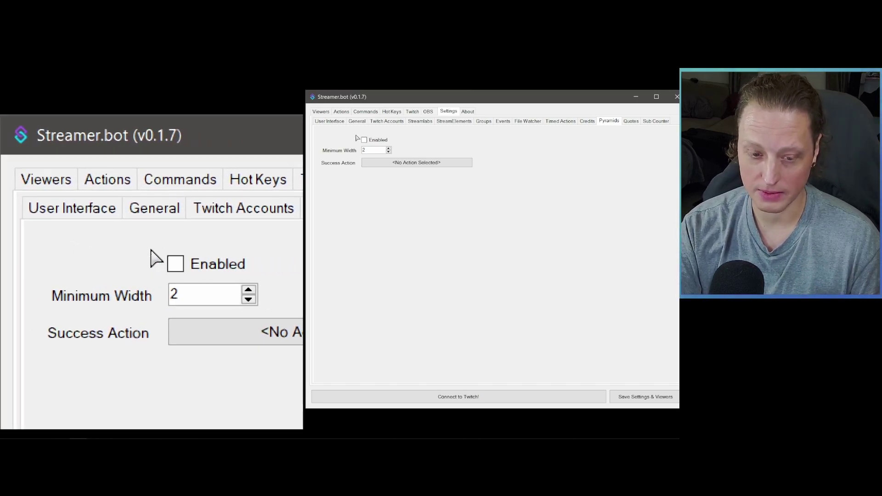
{"action": "key", "text": "ctrl+Tab"}
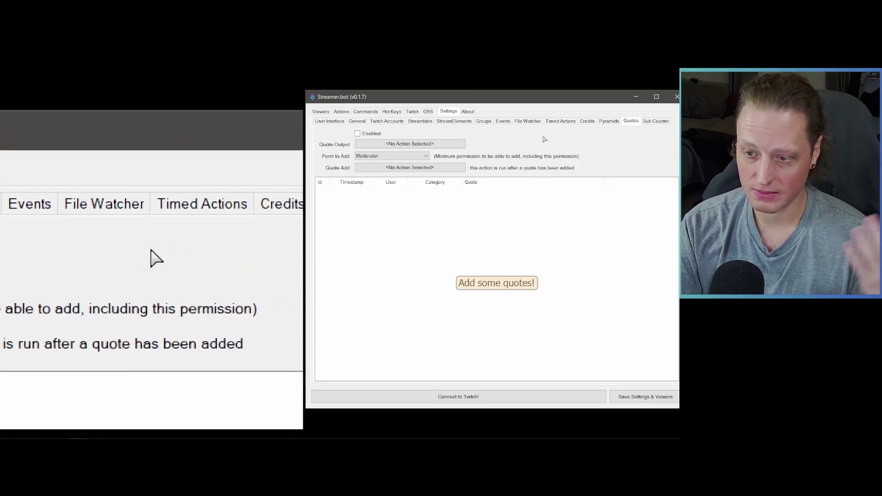
{"action": "left_click", "coordinate": [656, 122]}
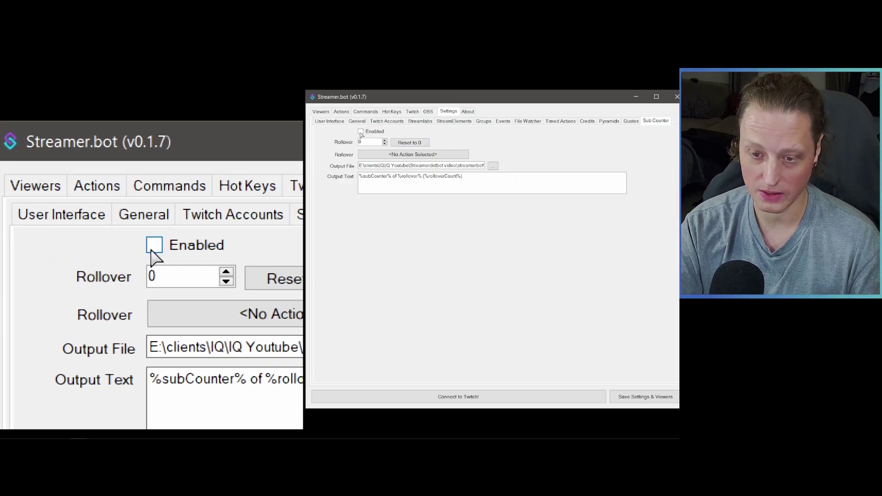
{"action": "left_click", "coordinate": [468, 112]}
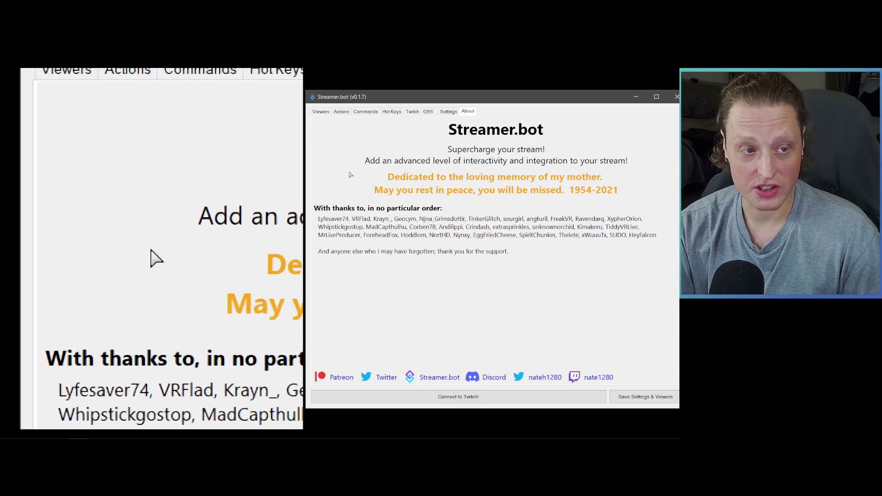
Step: Switch back to the Viewers page with its empty viewer list
{"action": "left_click", "coordinate": [322, 112]}
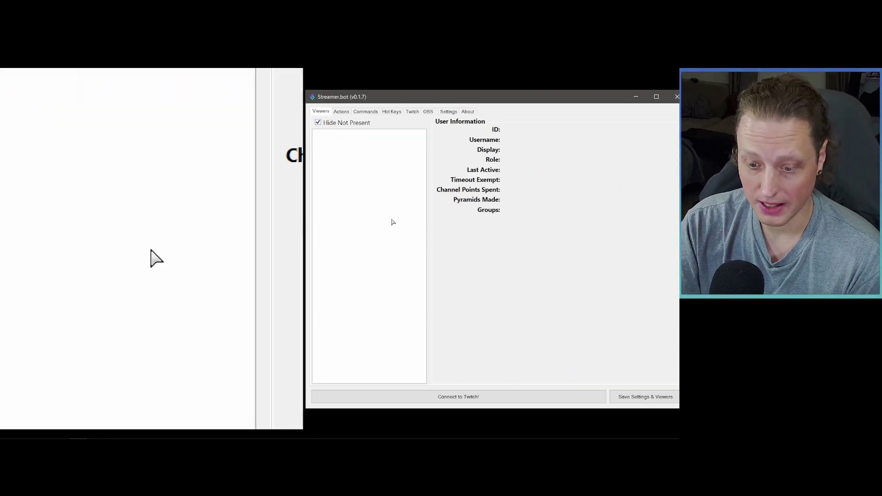
Step: Use Connect to Twitch! for the broadcaster account to launch Twitch authorization in the browser
{"action": "left_click", "coordinate": [465, 398]}
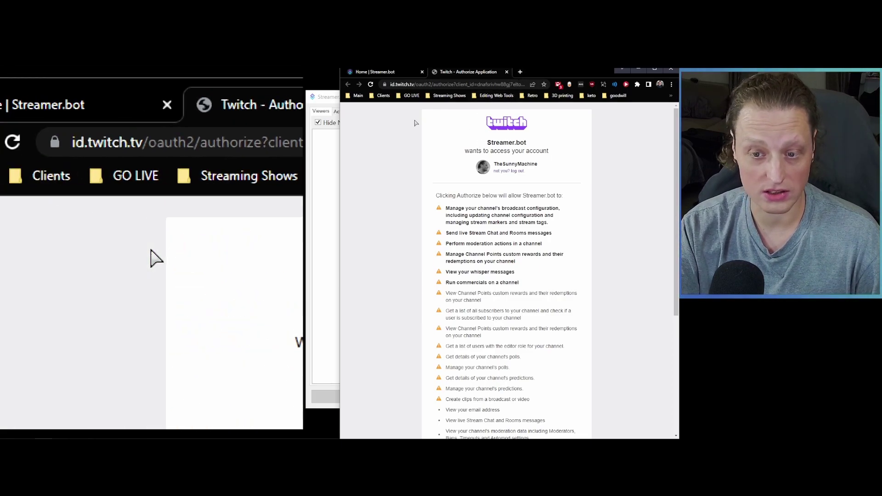
Step: Authorize Streamer.bot on the Twitch page for the broadcaster account and return to Streamer.bot
{"action": "scroll", "coordinate": [419, 198], "scroll_direction": "down", "scroll_amount": 5}
{"action": "scroll", "coordinate": [422, 199], "scroll_direction": "up", "scroll_amount": 5}
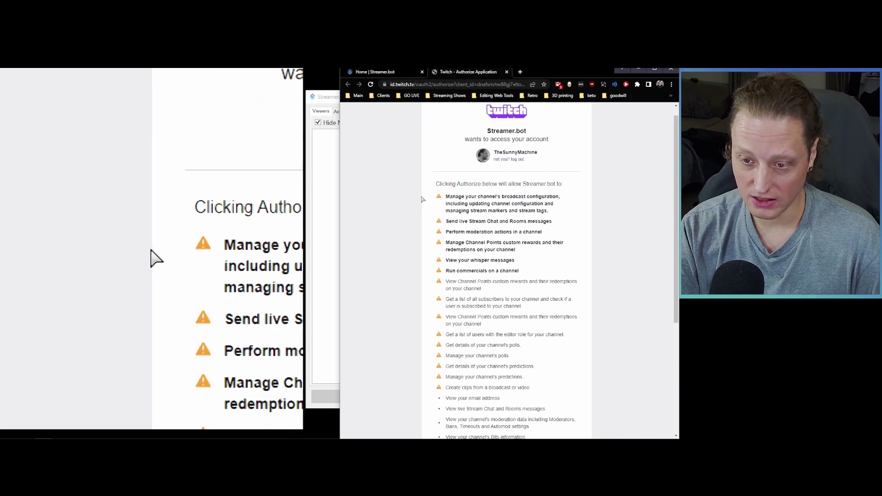
{"action": "scroll", "coordinate": [421, 199], "scroll_direction": "up", "scroll_amount": 1}
{"action": "left_click_drag", "start_coordinate": [496, 164], "coordinate": [539, 163]}
{"action": "left_click", "coordinate": [551, 180]}
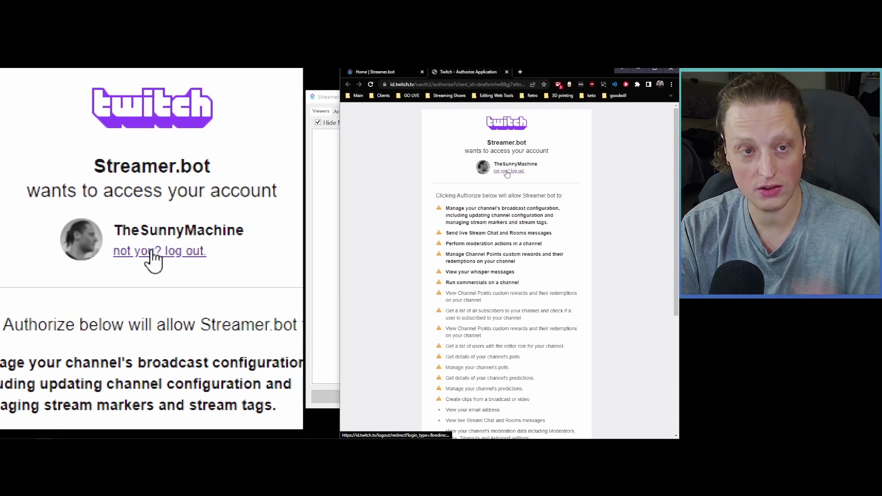
{"action": "scroll", "coordinate": [469, 298], "scroll_direction": "down", "scroll_amount": 4}
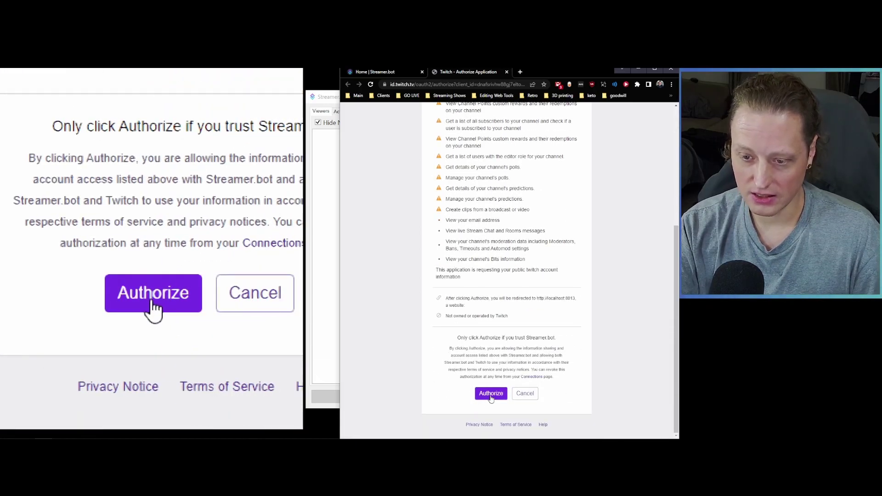
{"action": "left_click", "coordinate": [491, 393]}
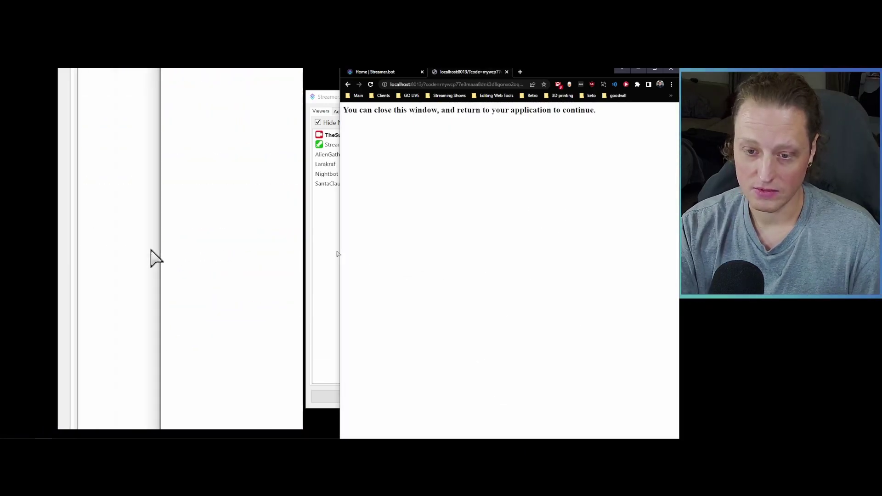
{"action": "left_click", "coordinate": [332, 252]}
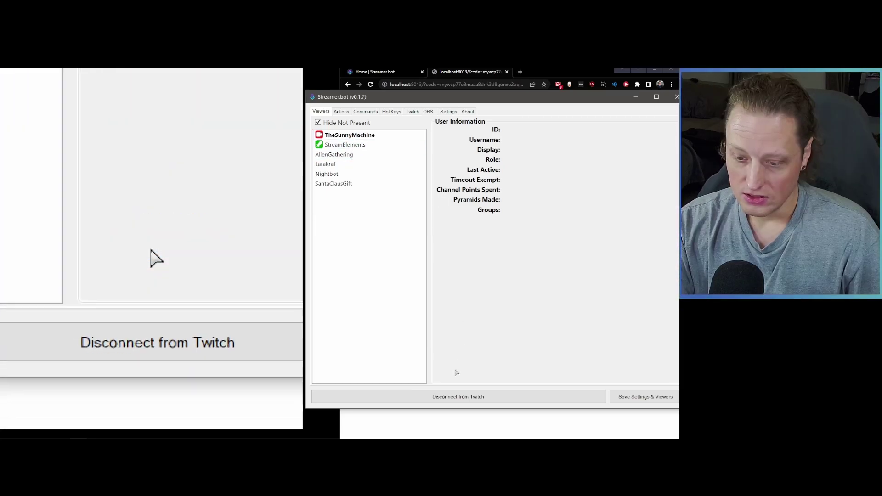
Step: Save settings and viewers, enable Twitch Auto Reconnect, and begin connecting the bot account
{"action": "left_click", "coordinate": [647, 397]}
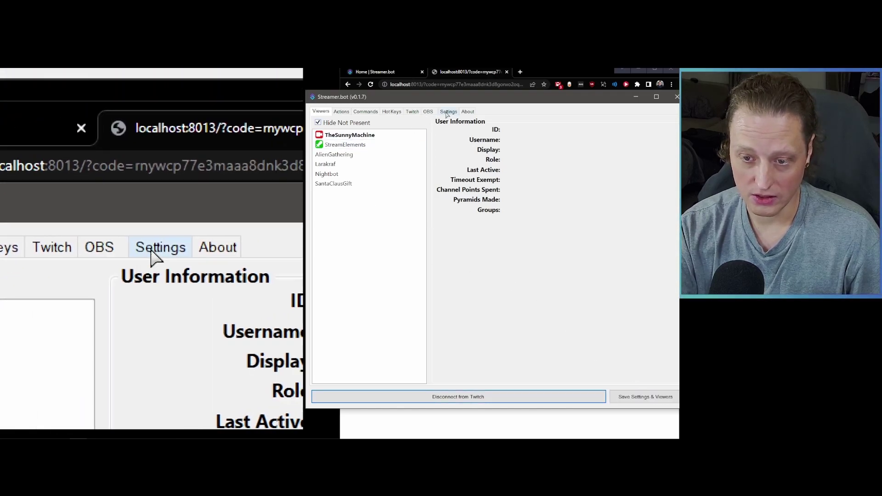
{"action": "left_click", "coordinate": [449, 112]}
{"action": "left_click", "coordinate": [387, 122]}
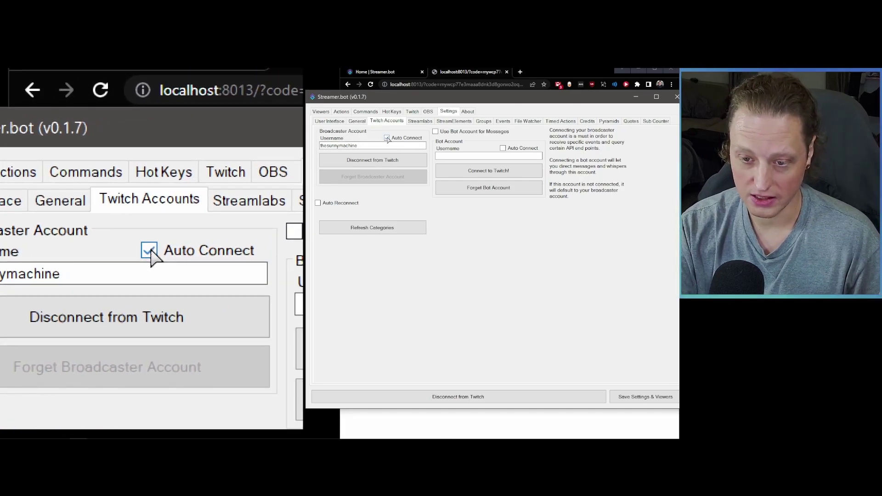
{"action": "left_click", "coordinate": [318, 203]}
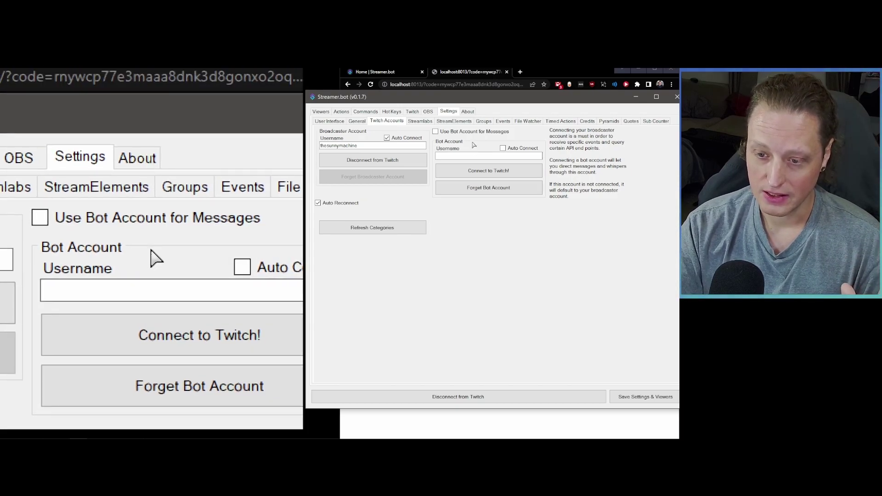
{"action": "left_click", "coordinate": [482, 171]}
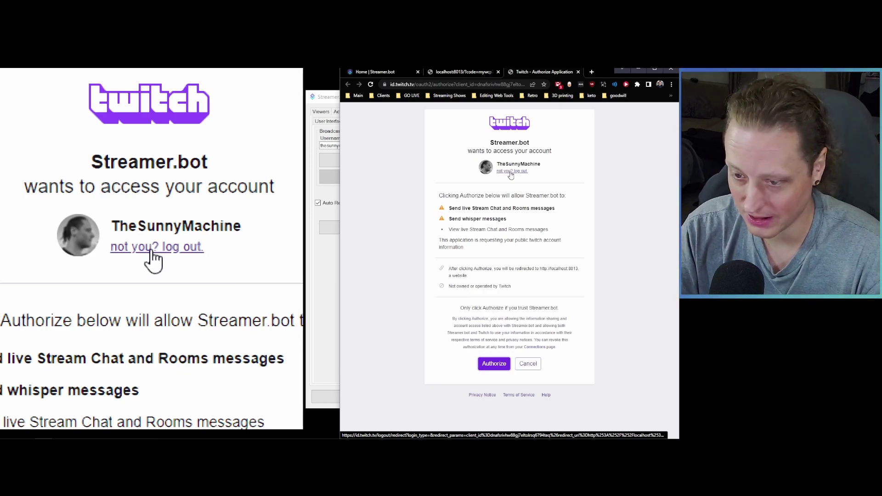
Step: Copy the bot's Twitch authorization link and load it in a new Incognito window
{"action": "left_click", "coordinate": [671, 85]}
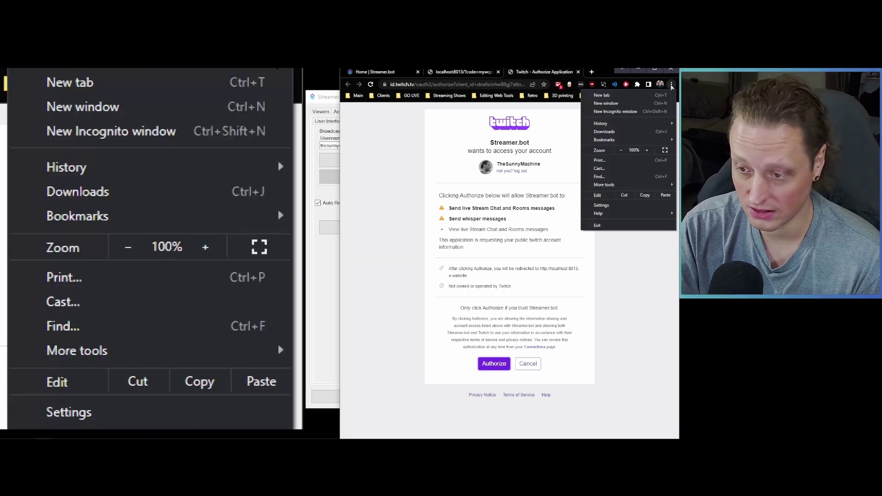
{"action": "key", "text": "ctrl+shift+n"}
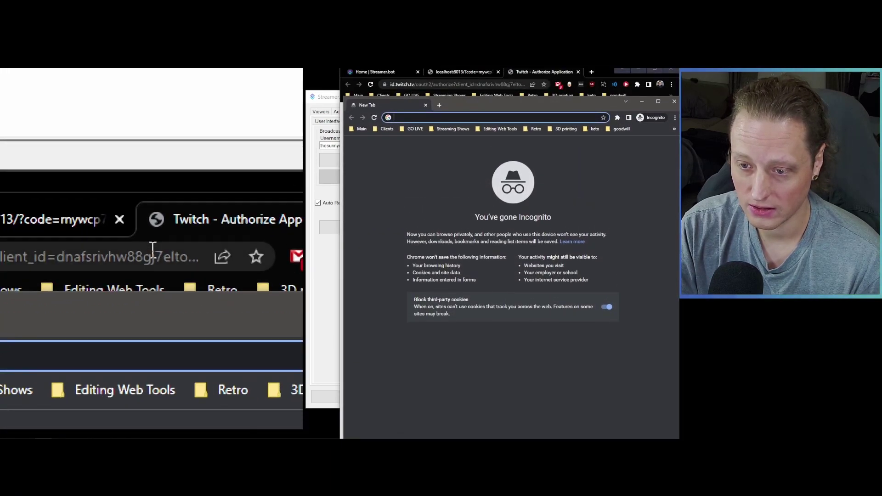
{"action": "key", "text": "ctrl+w"}
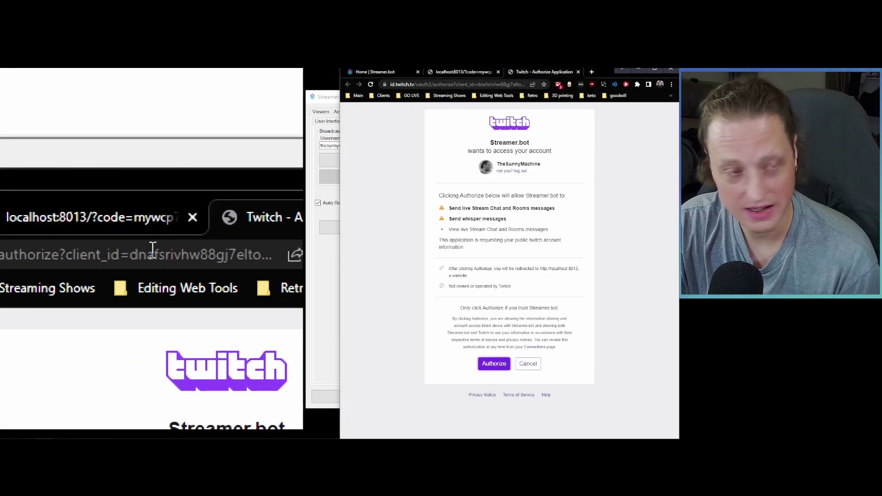
{"action": "left_click", "coordinate": [482, 85]}
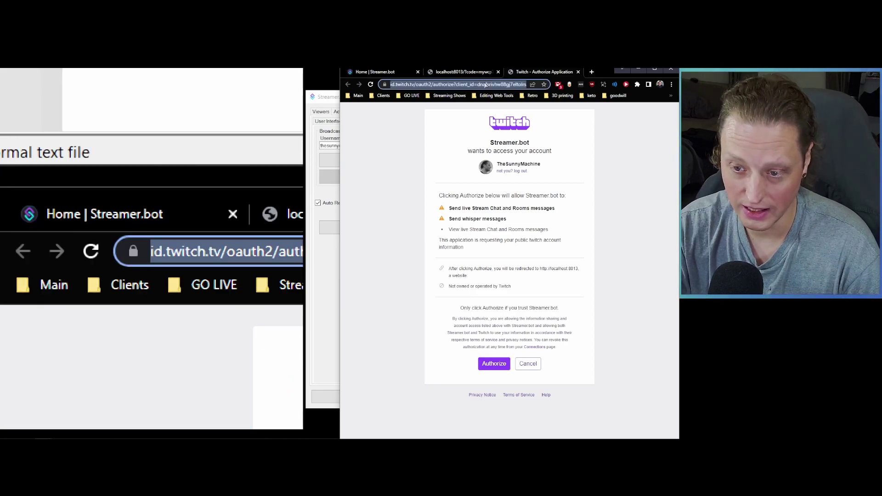
{"action": "double_click", "coordinate": [481, 85]}
{"action": "key", "text": "shift+End"}
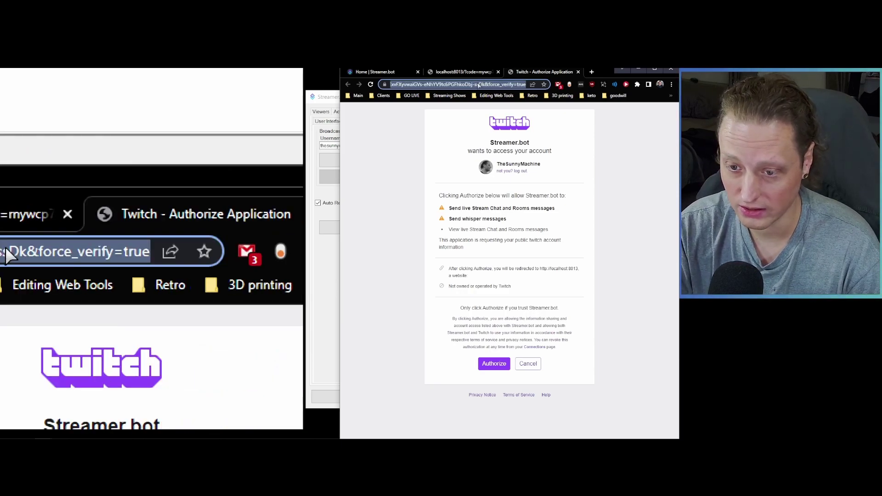
{"action": "key", "text": "ctrl+shift+n"}
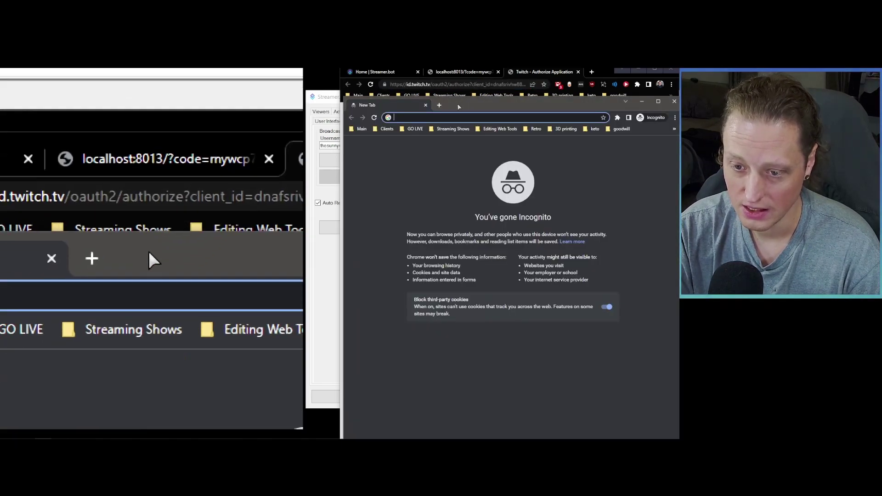
{"action": "key", "text": "ctrl+v"}
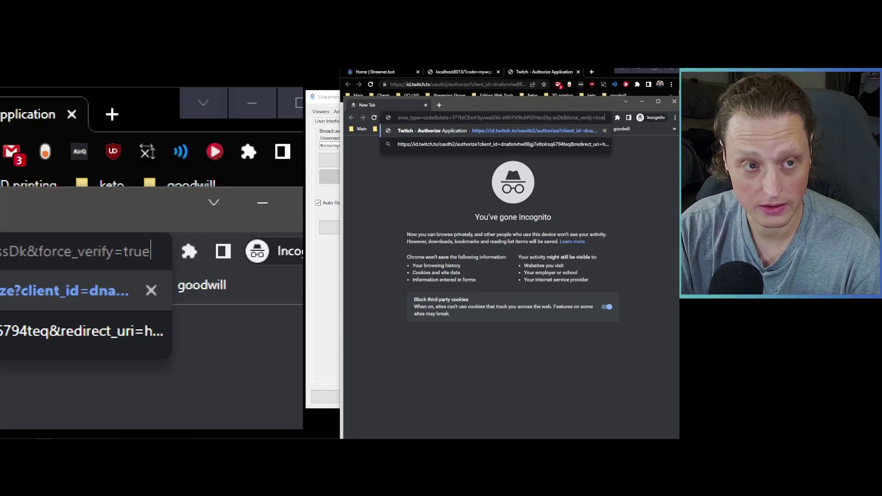
{"action": "key", "text": "Return"}
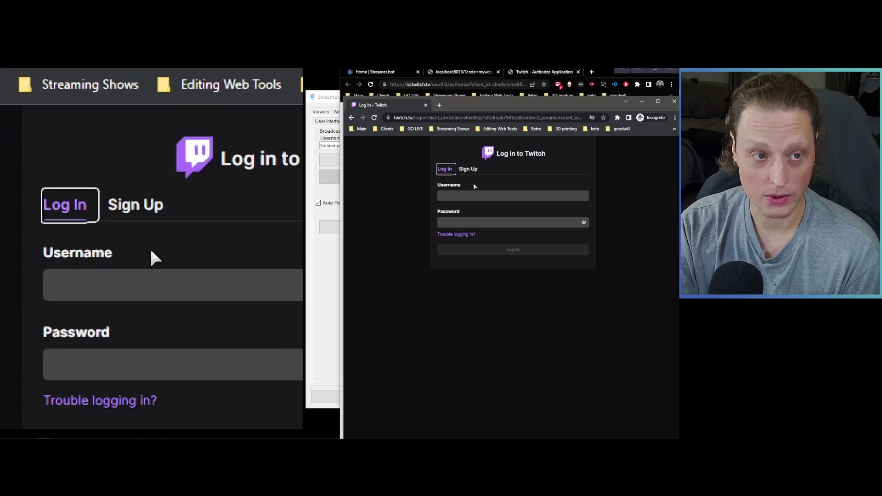
Step: Log in to Twitch with the bot account's username and password, then authorize Streamer.bot
{"action": "left_click", "coordinate": [482, 195]}
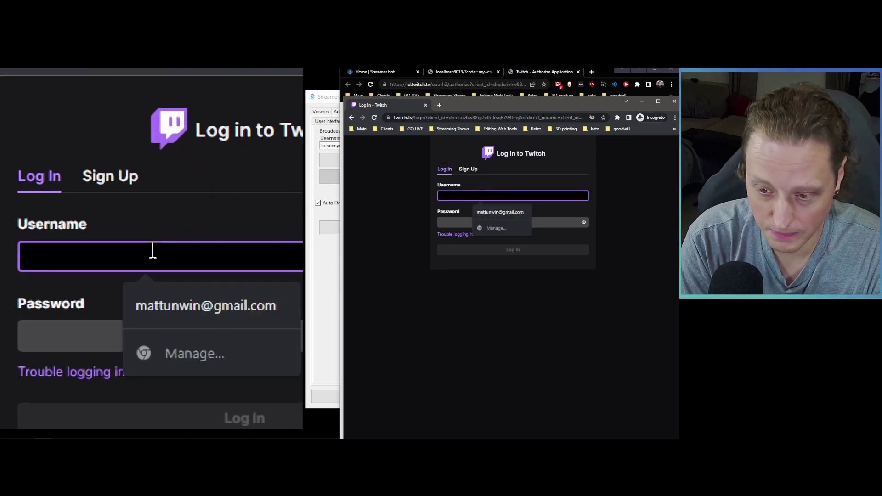
{"action": "type", "text": "thinkout"}
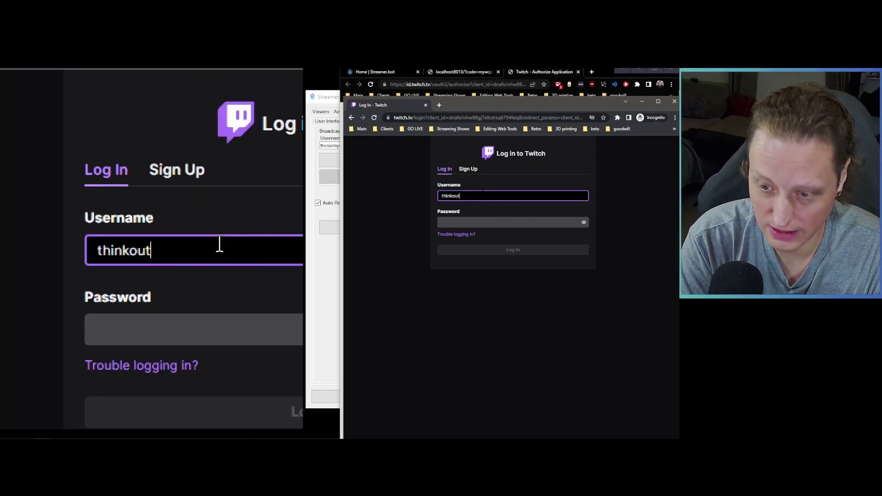
{"action": "type", "text": "sidethebot"}
{"action": "key", "text": "Tab"}
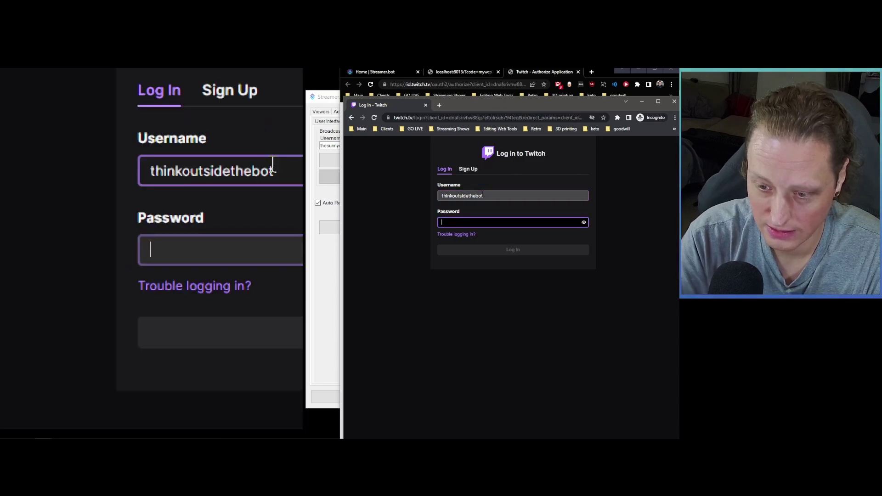
{"action": "key", "text": "Return"}
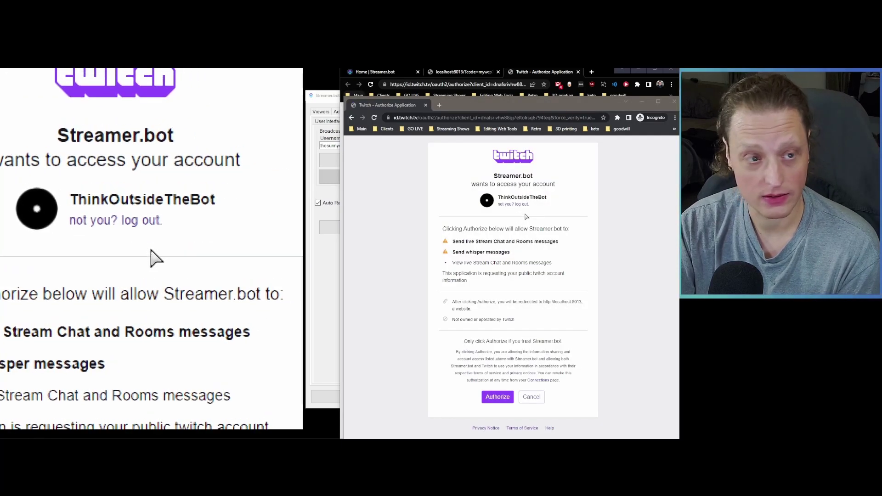
{"action": "left_click", "coordinate": [497, 397]}
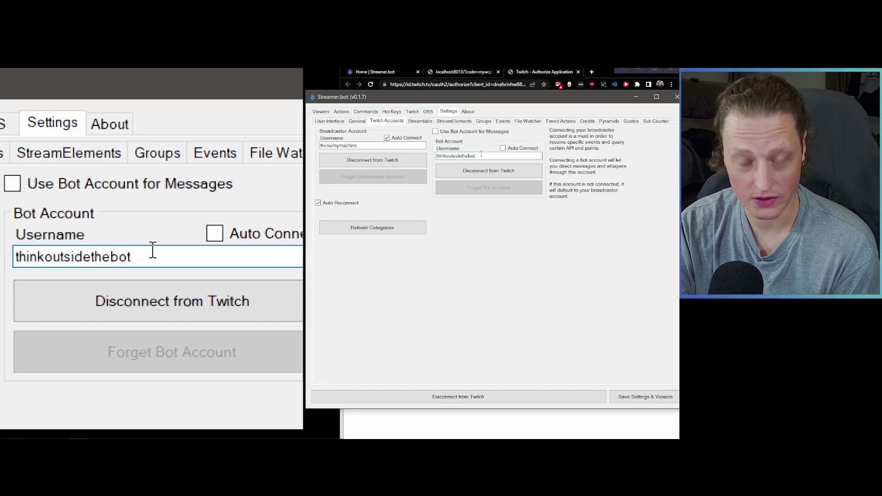
Step: Enable Use Bot Account for Messages and bot Auto Connect, then return to the browser's authorize tab
{"action": "left_click", "coordinate": [476, 133]}
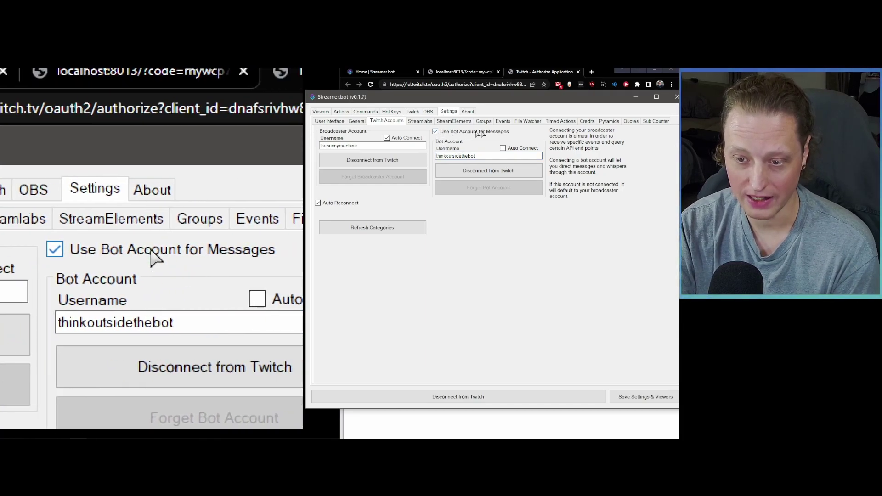
{"action": "left_click", "coordinate": [502, 148]}
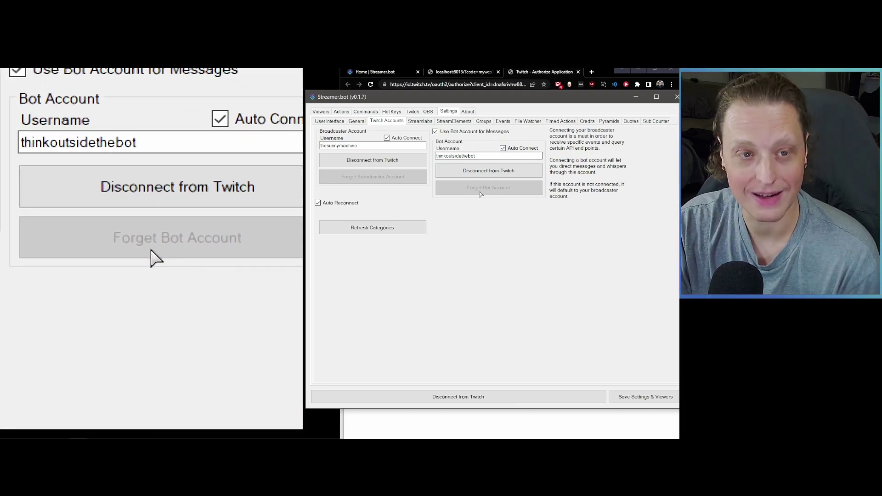
{"action": "left_click", "coordinate": [533, 73]}
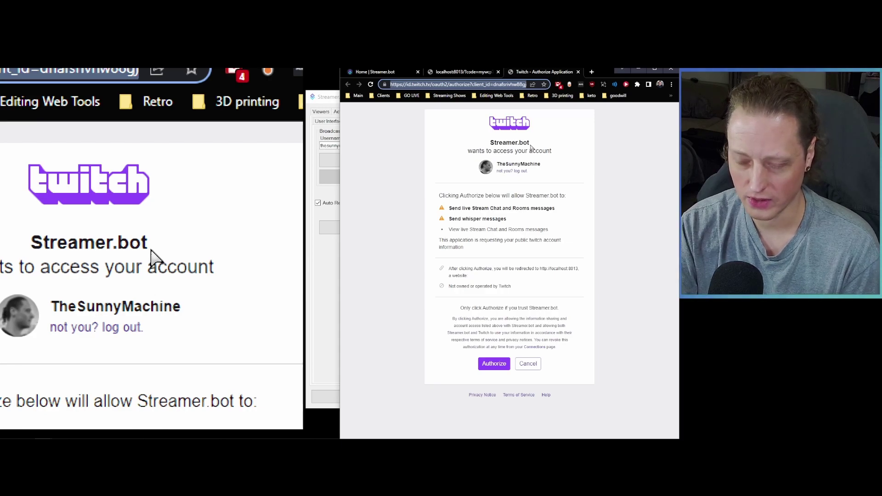
{"action": "left_click", "coordinate": [658, 84]}
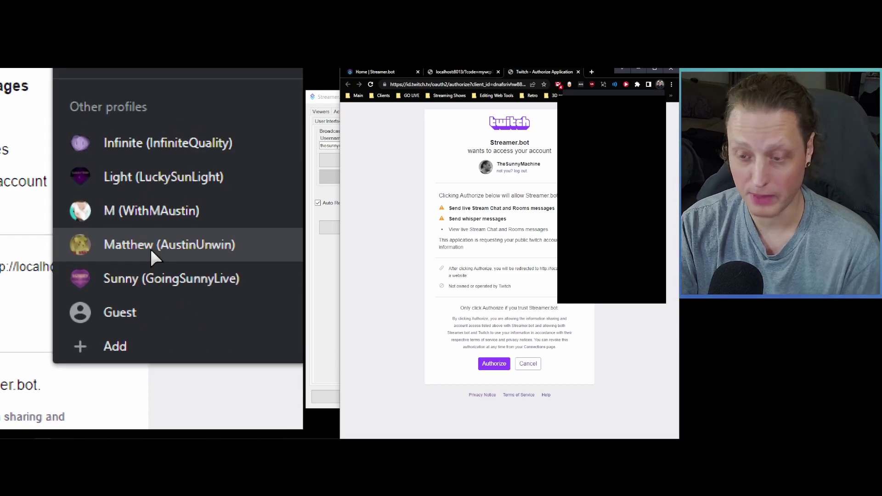
{"action": "left_click", "coordinate": [595, 262]}
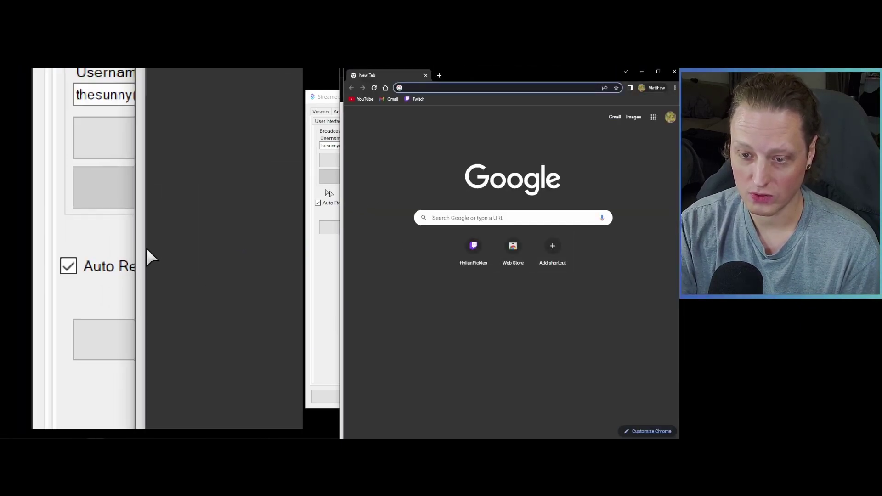
{"action": "left_click", "coordinate": [417, 99]}
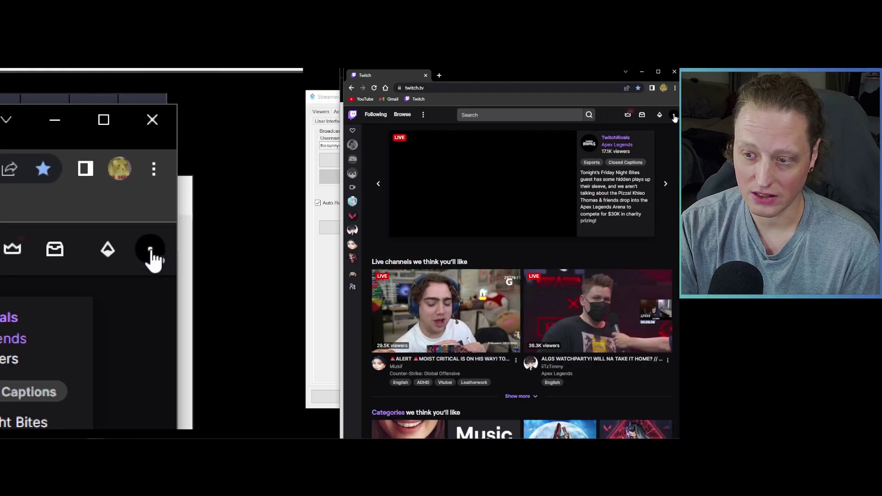
{"action": "left_click", "coordinate": [674, 115]}
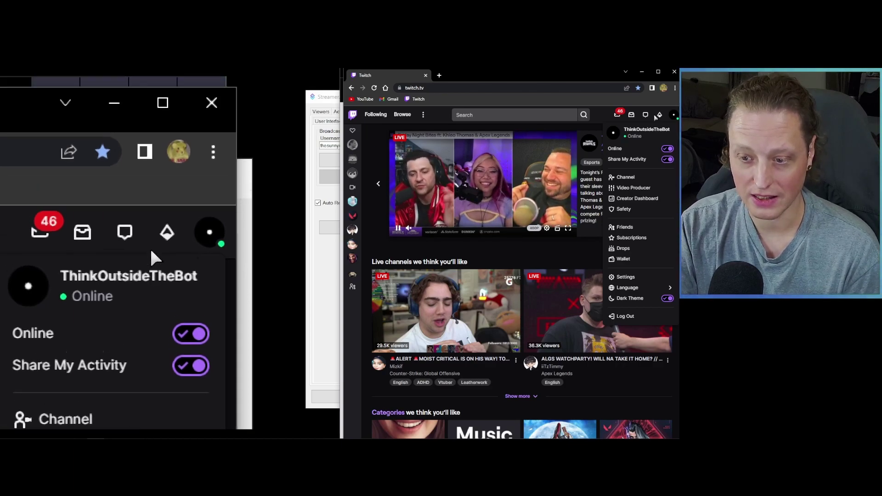
{"action": "left_click", "coordinate": [674, 72]}
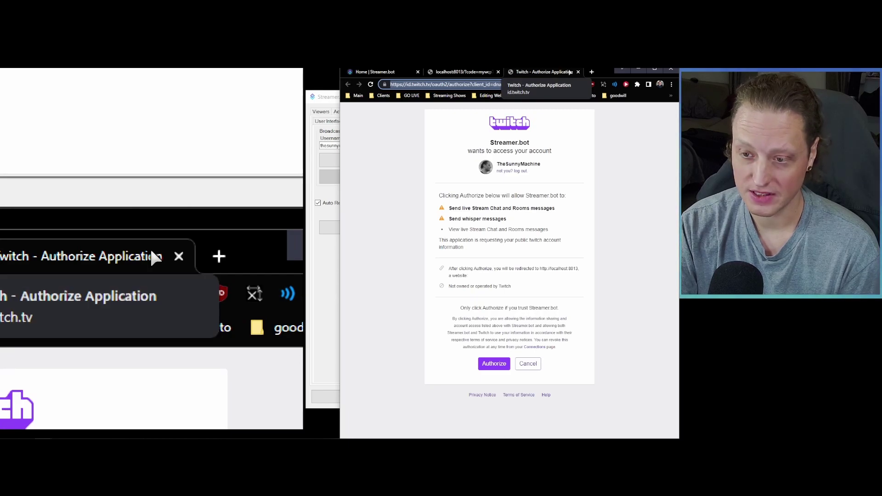
Step: Authorize Streamer.bot for the broadcaster Twitch account and continue to the redirect page
{"action": "left_click", "coordinate": [568, 72]}
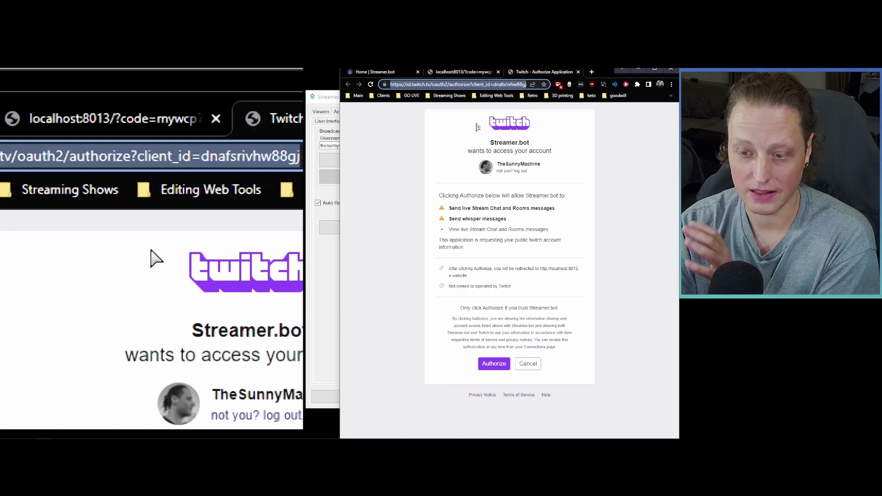
{"action": "left_click", "coordinate": [526, 364]}
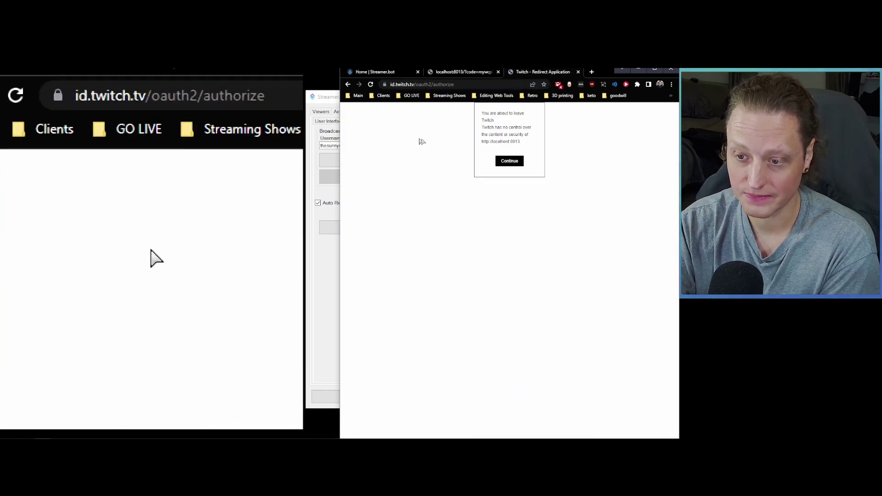
{"action": "left_click", "coordinate": [578, 71]}
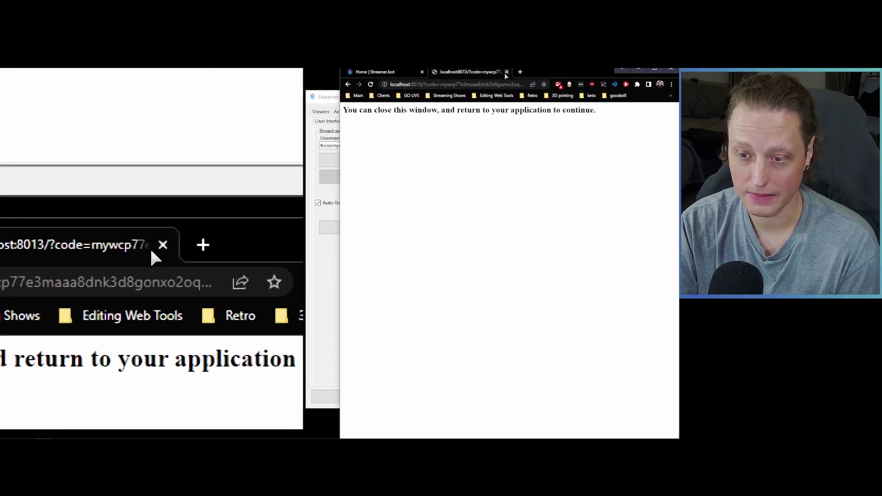
Step: Close the localhost tab, minimize Chrome, and save Streamer.bot's settings and viewers
{"action": "left_click", "coordinate": [503, 71]}
{"action": "left_click", "coordinate": [638, 68]}
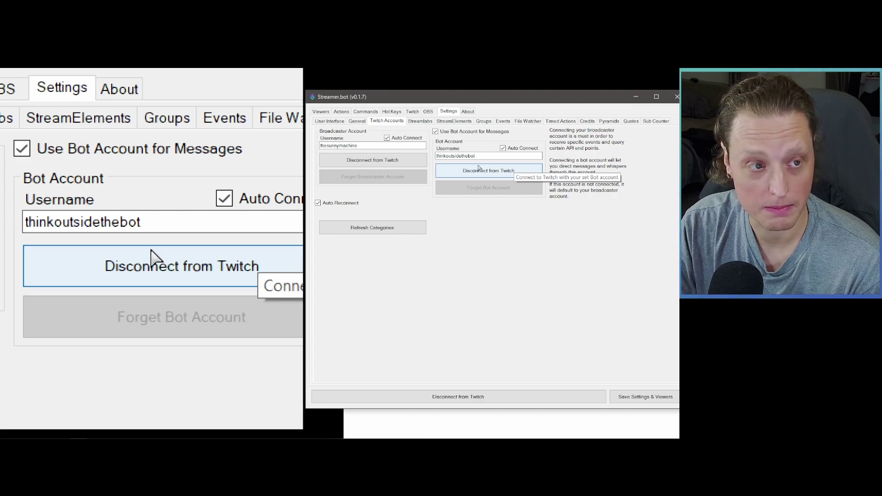
{"action": "left_click", "coordinate": [638, 399]}
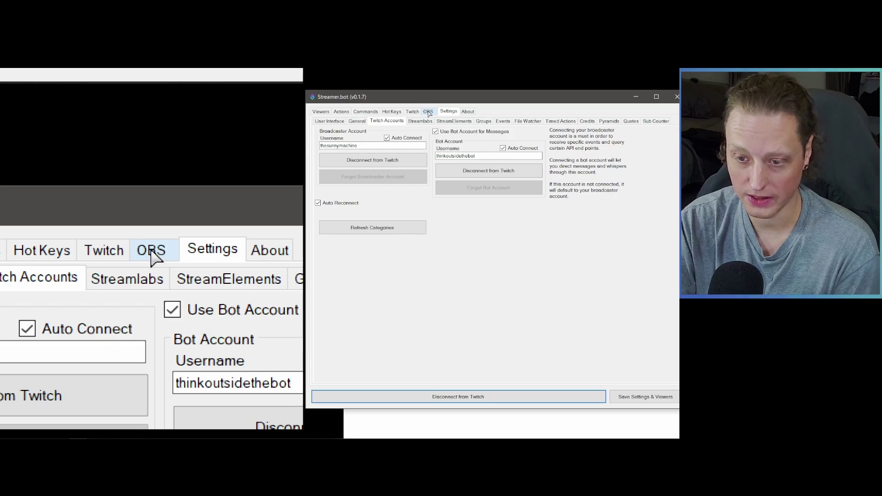
Step: Add a new OBS connection named 'OBS Gaming System' and select its 127.0.0.1 host value
{"action": "left_click", "coordinate": [428, 113]}
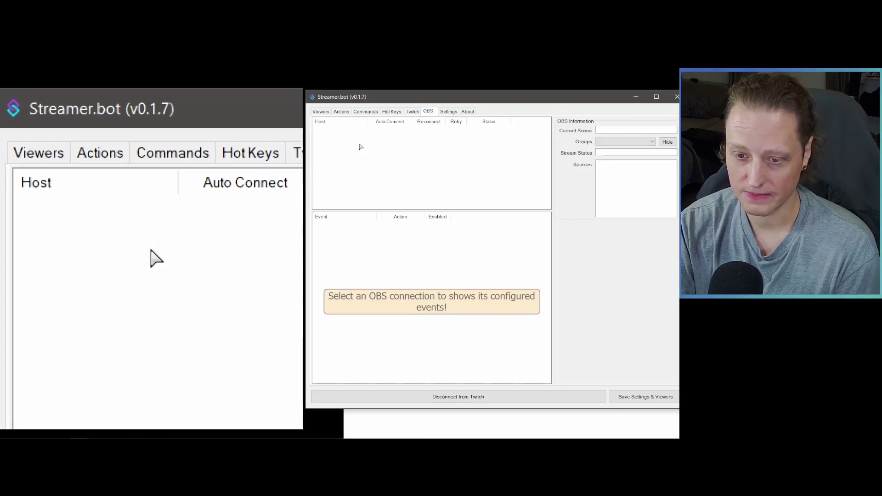
{"action": "right_click", "coordinate": [360, 146]}
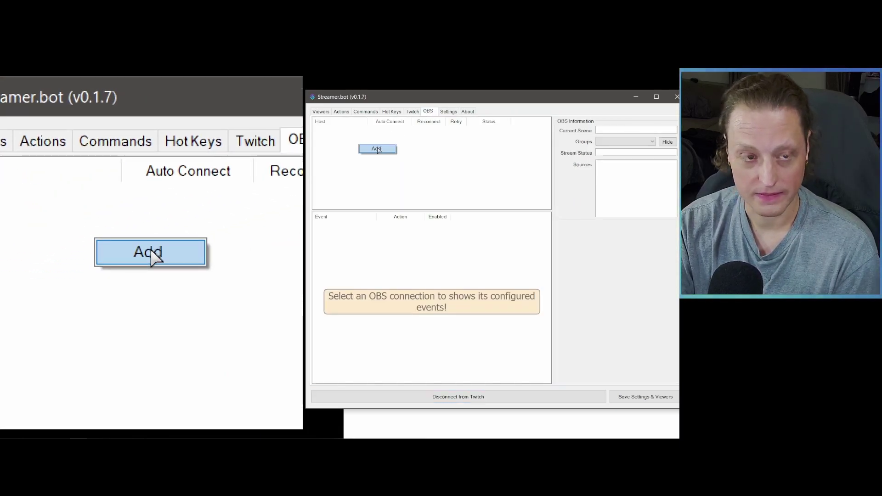
{"action": "left_click", "coordinate": [376, 149]}
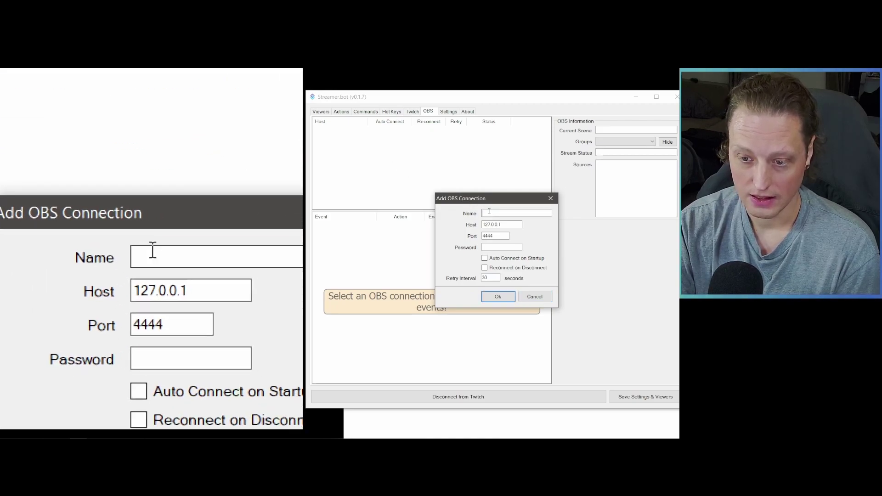
{"action": "left_click", "coordinate": [489, 212]}
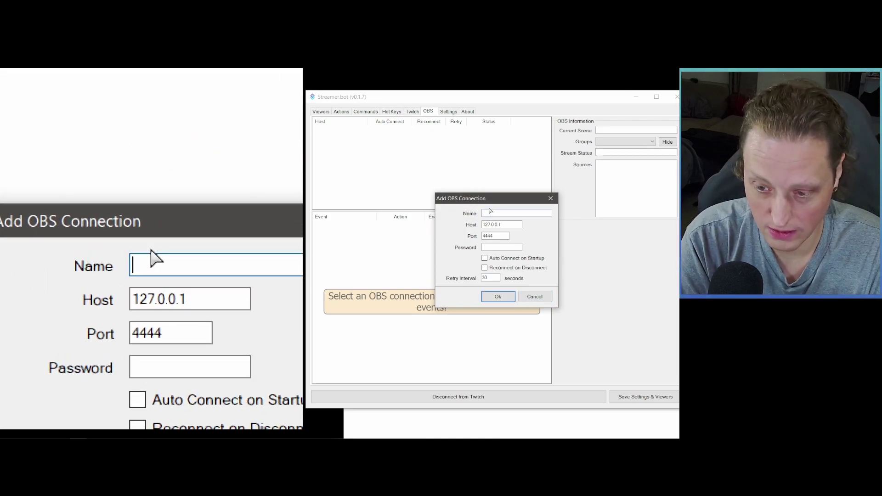
{"action": "type", "text": "OBS Ga"}
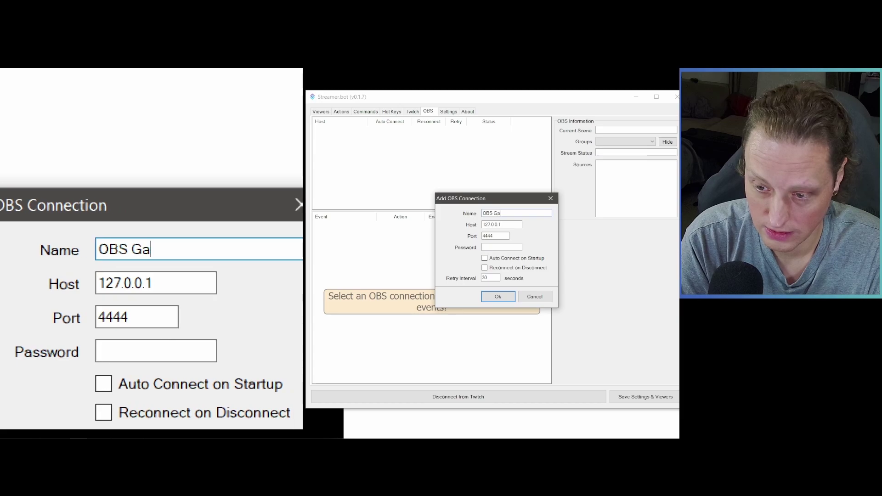
{"action": "type", "text": "ming System"}
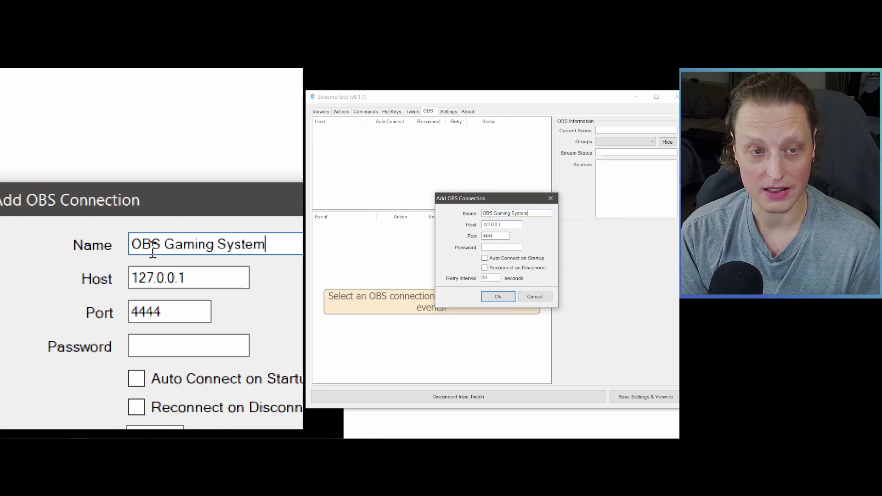
{"action": "left_click_drag", "start_coordinate": [506, 226], "coordinate": [469, 226]}
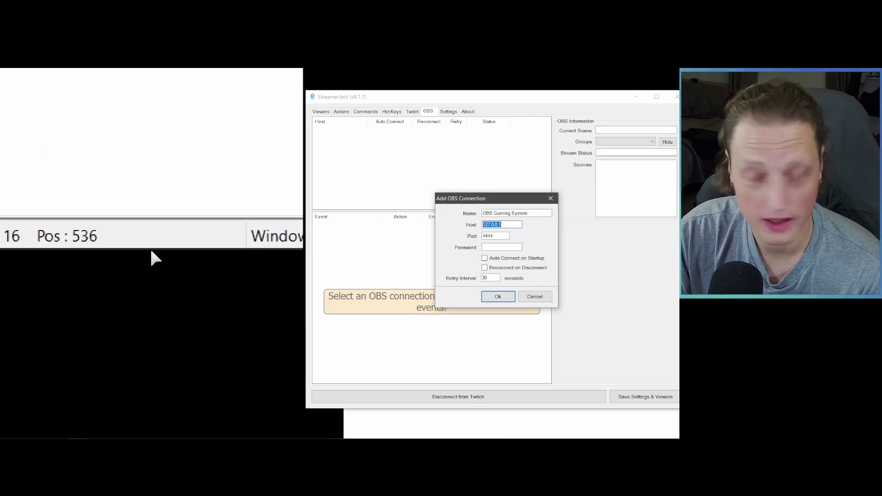
Step: Copy the Ethernet 2 IPv4 address 192.168.254.132 from Windows network properties
{"action": "right_click", "coordinate": [153, 253]}
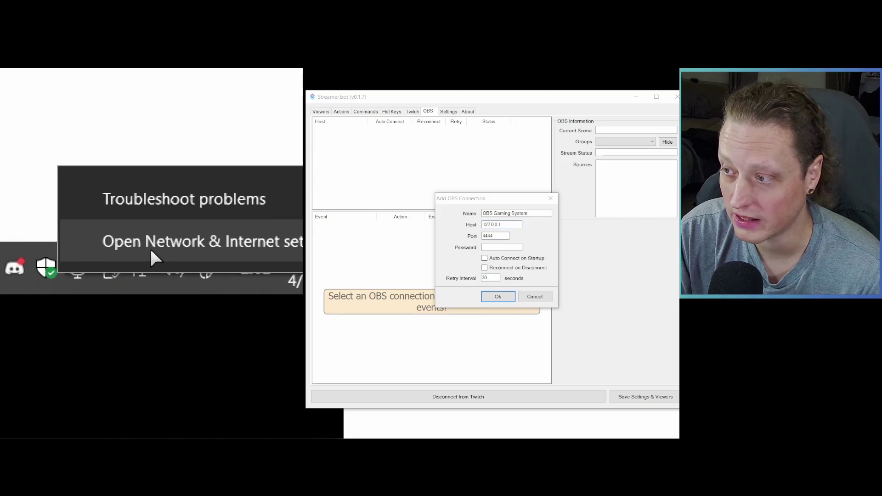
{"action": "left_click", "coordinate": [151, 251]}
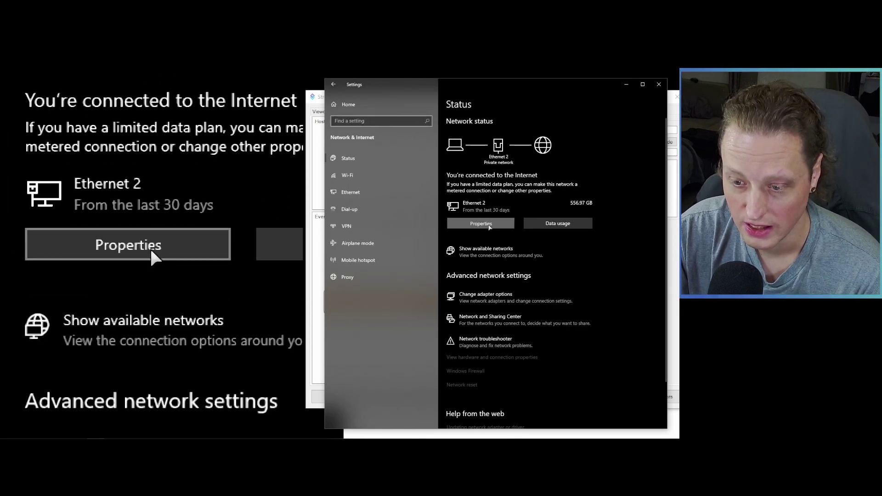
{"action": "left_click", "coordinate": [489, 224]}
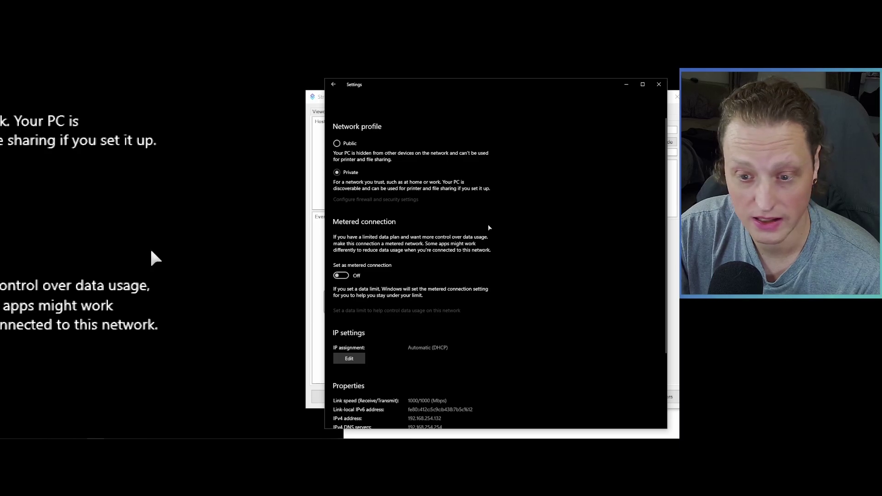
{"action": "scroll", "coordinate": [487, 184], "scroll_direction": "down", "scroll_amount": 3}
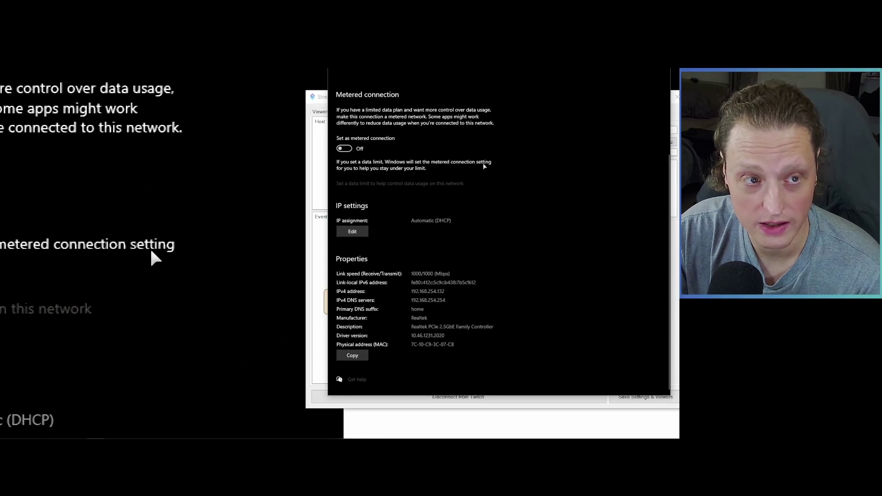
{"action": "double_click", "coordinate": [412, 292]}
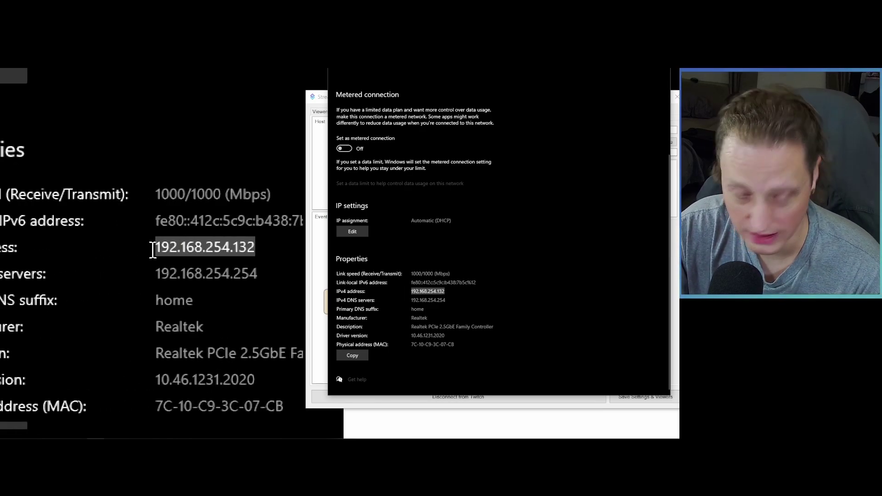
{"action": "right_click", "coordinate": [427, 293]}
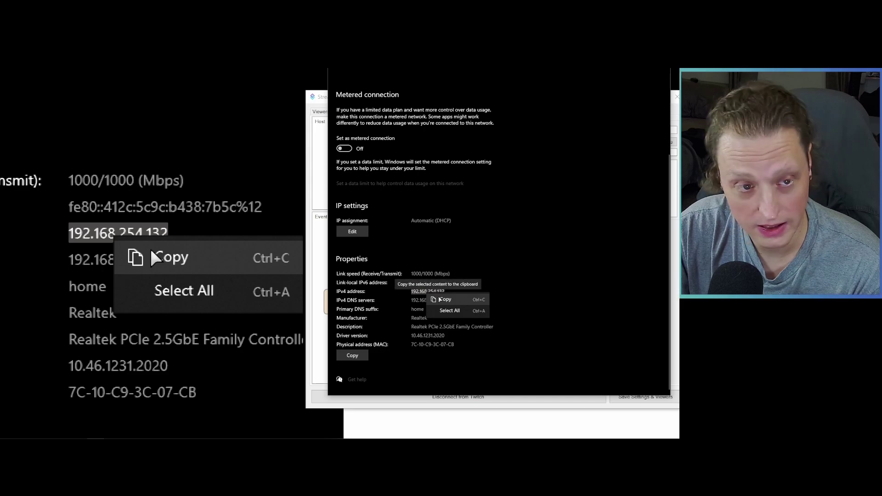
{"action": "left_click", "coordinate": [440, 300]}
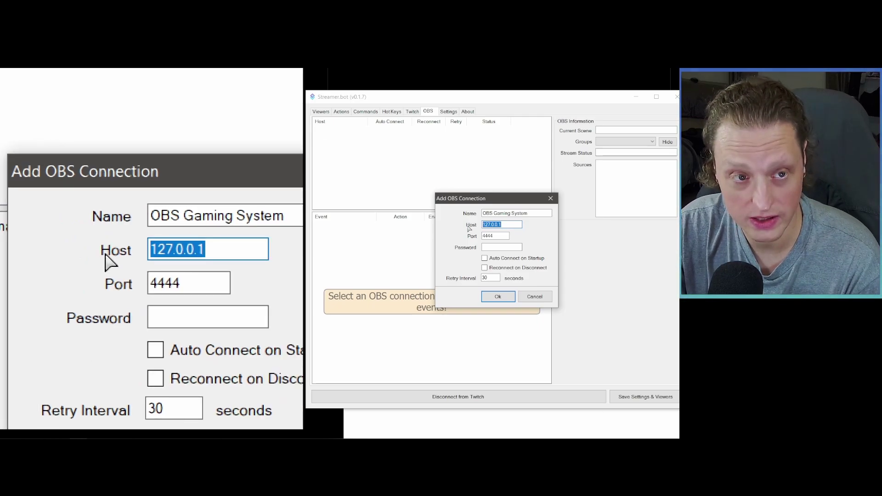
Step: Set host 192.168.254.132, port 4444, the websocket password, auto-connect and reconnect, then save
{"action": "key", "text": "ctrl+v"}
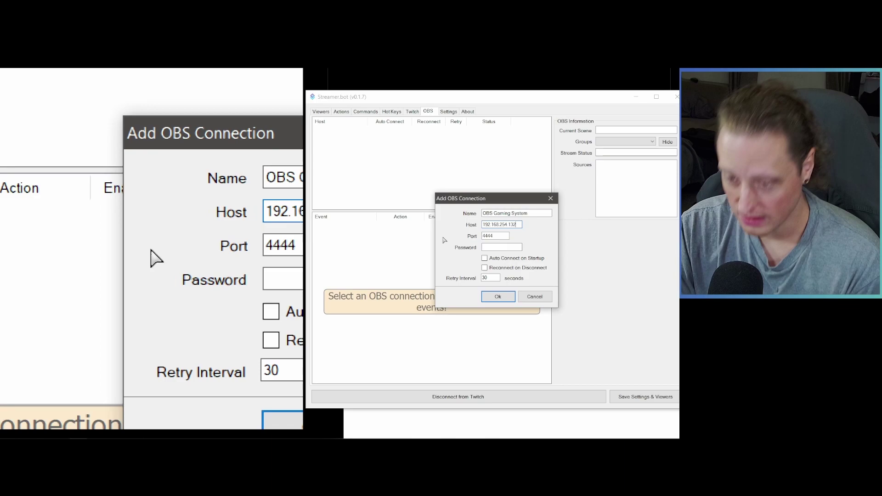
{"action": "left_click_drag", "start_coordinate": [491, 236], "coordinate": [459, 237]}
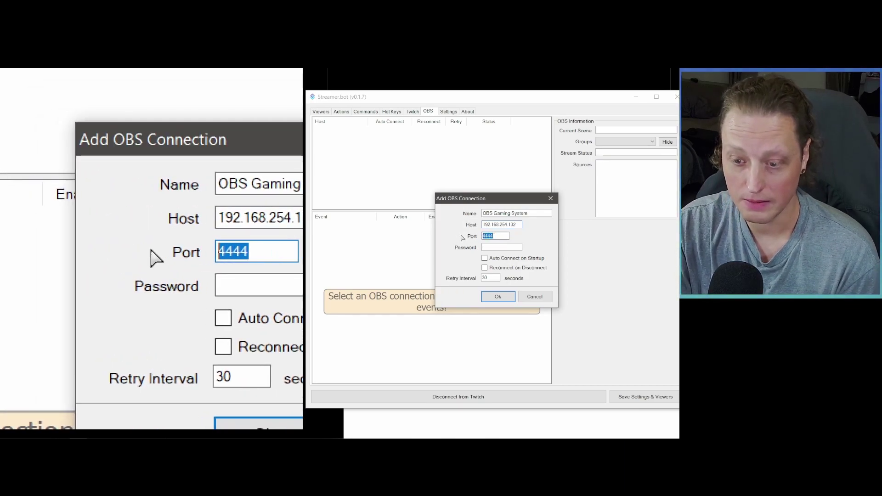
{"action": "left_click", "coordinate": [496, 236]}
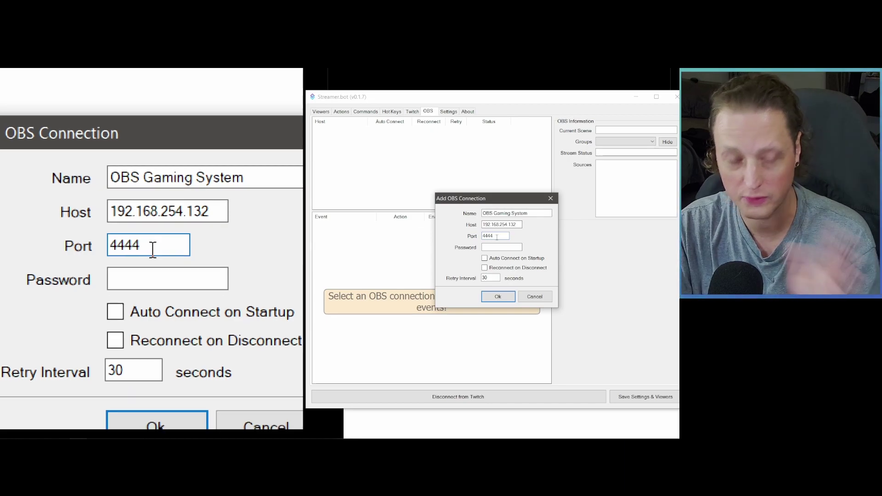
{"action": "left_click", "coordinate": [499, 248]}
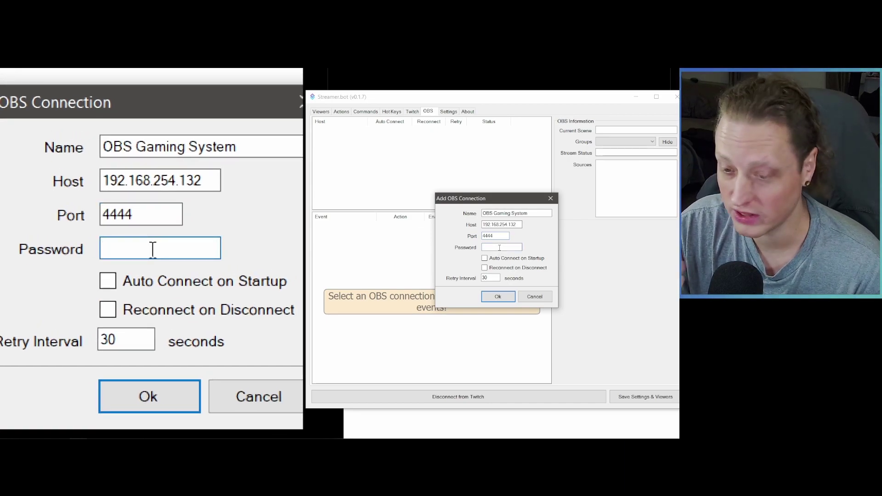
{"action": "type", "text": "1234"}
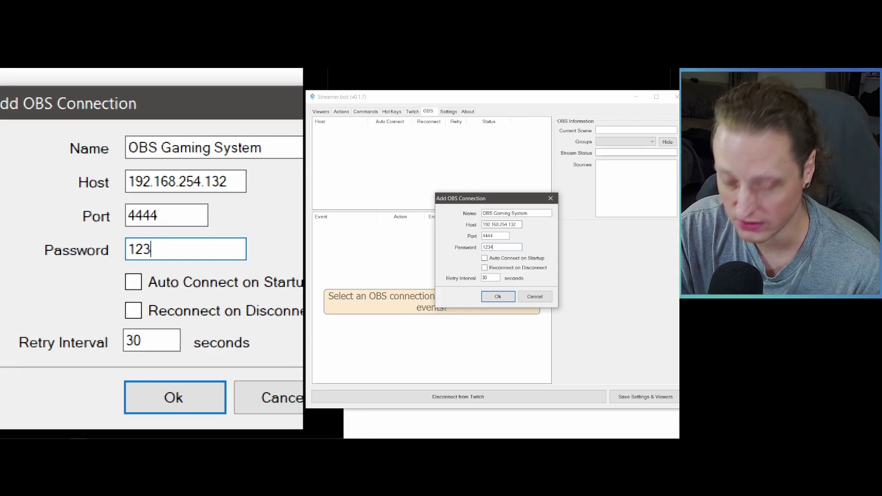
{"action": "left_click", "coordinate": [484, 259]}
{"action": "left_click", "coordinate": [485, 268]}
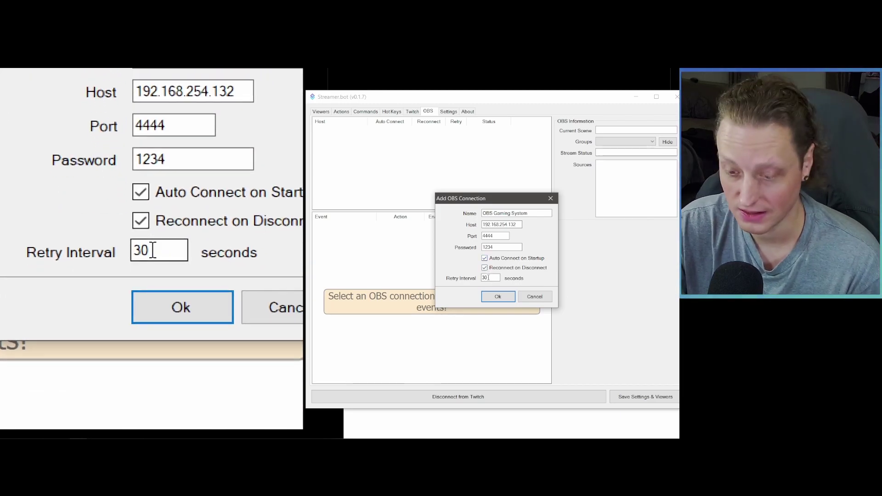
{"action": "left_click", "coordinate": [498, 297]}
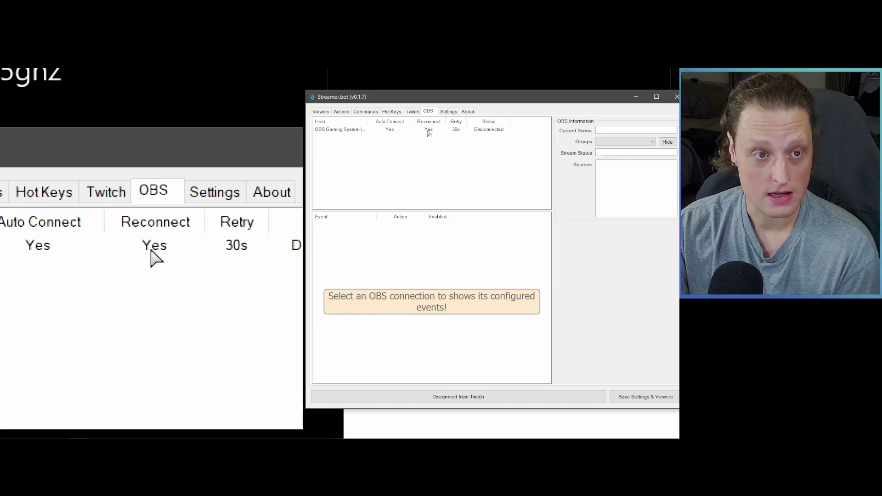
Step: Connect OBS Gaming System, check its scene groups and stream status, then start adding an OBS event
{"action": "right_click", "coordinate": [427, 131]}
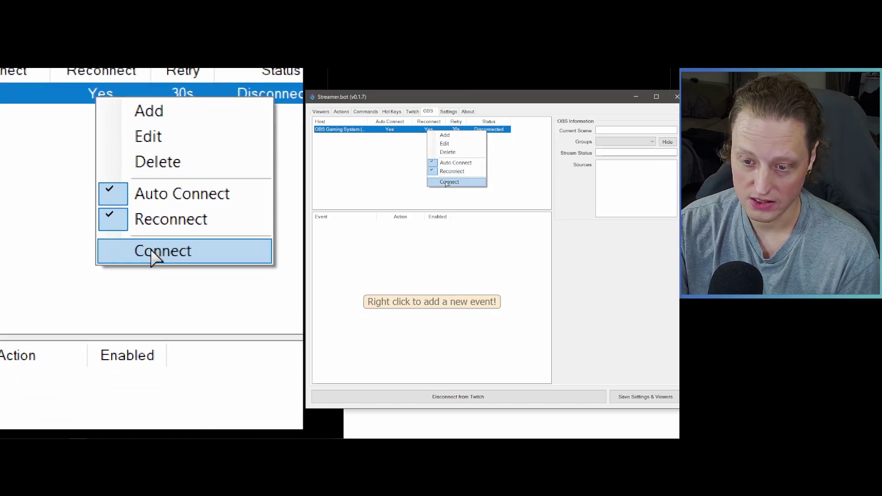
{"action": "left_click", "coordinate": [446, 182]}
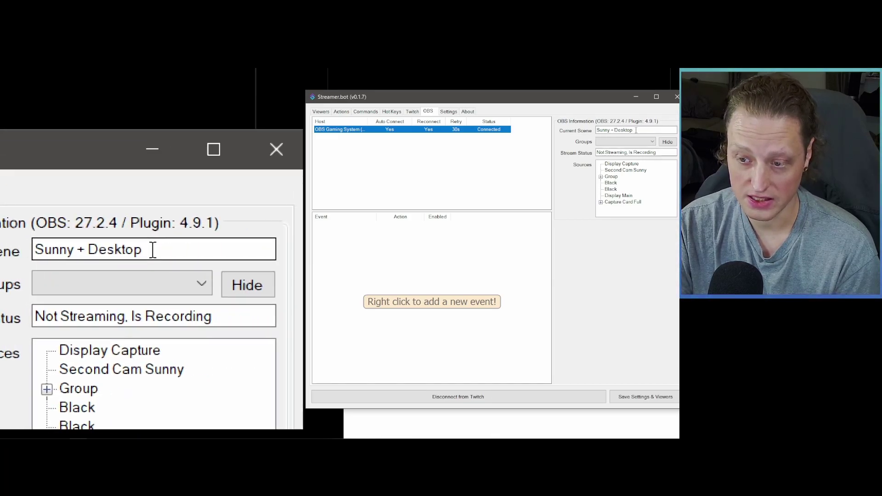
{"action": "left_click", "coordinate": [636, 142]}
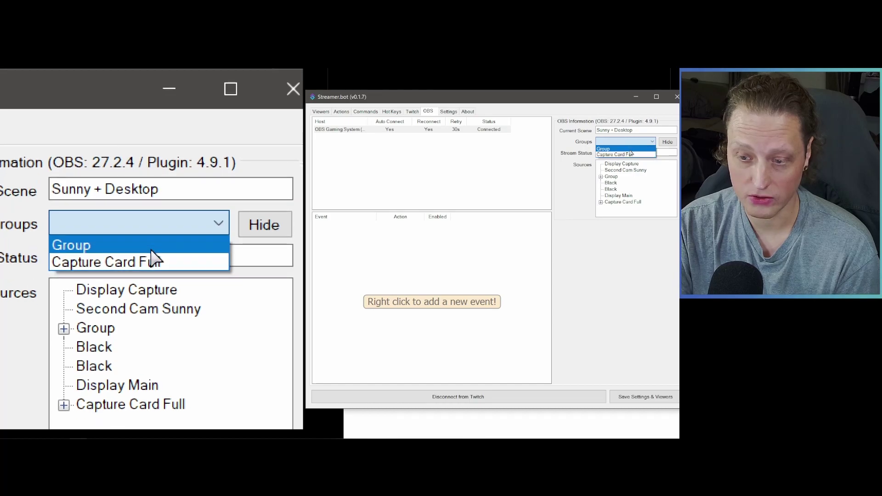
{"action": "left_click", "coordinate": [641, 143]}
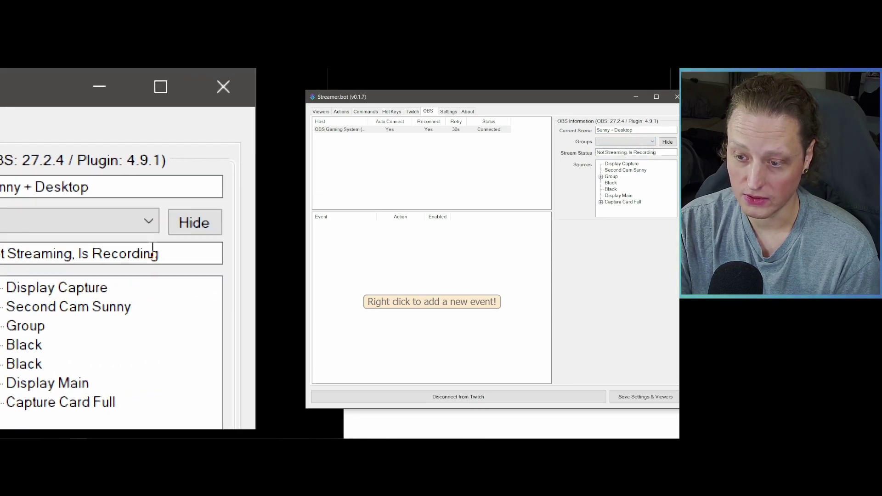
{"action": "left_click_drag", "start_coordinate": [653, 152], "coordinate": [591, 155]}
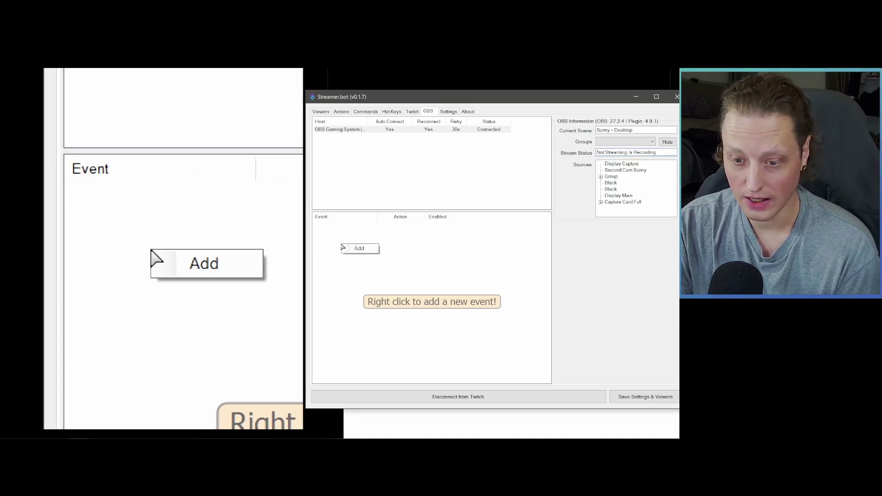
{"action": "left_click", "coordinate": [345, 248]}
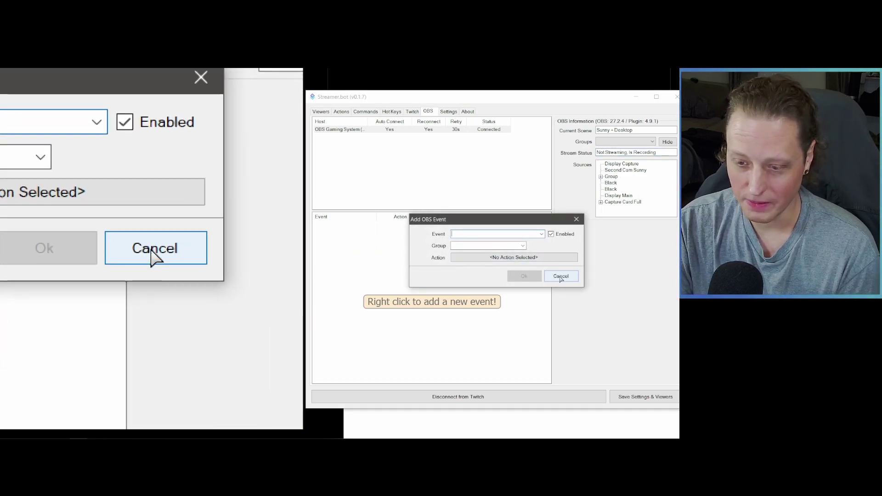